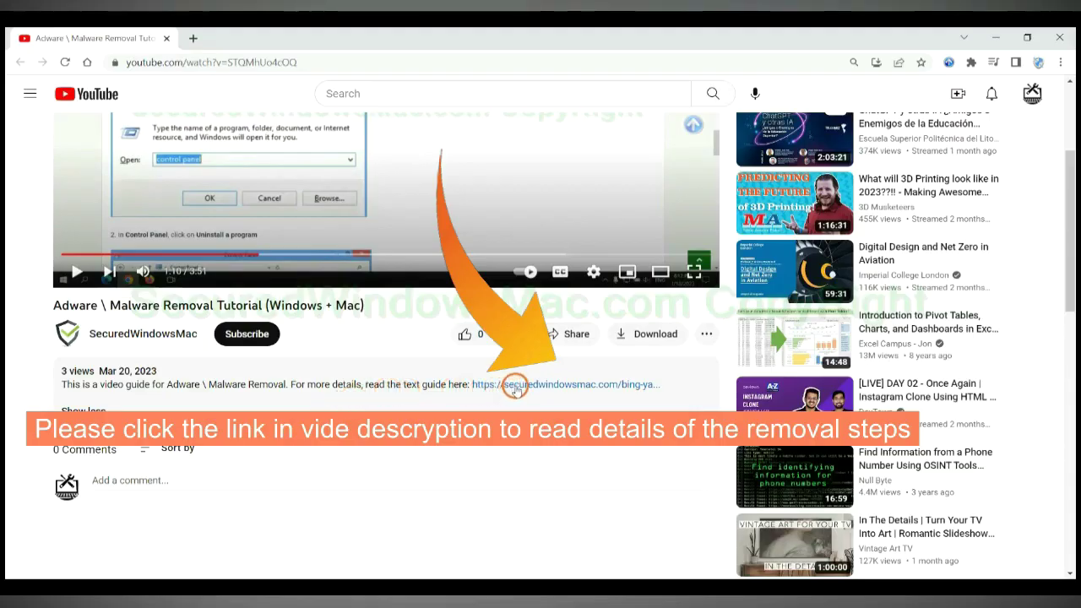
Step: Open the Bing \ Yahoo Redirect removal guide linked in the video description and find its Instant Automatic Removal section
{"action": "left_click", "coordinate": [516, 387]}
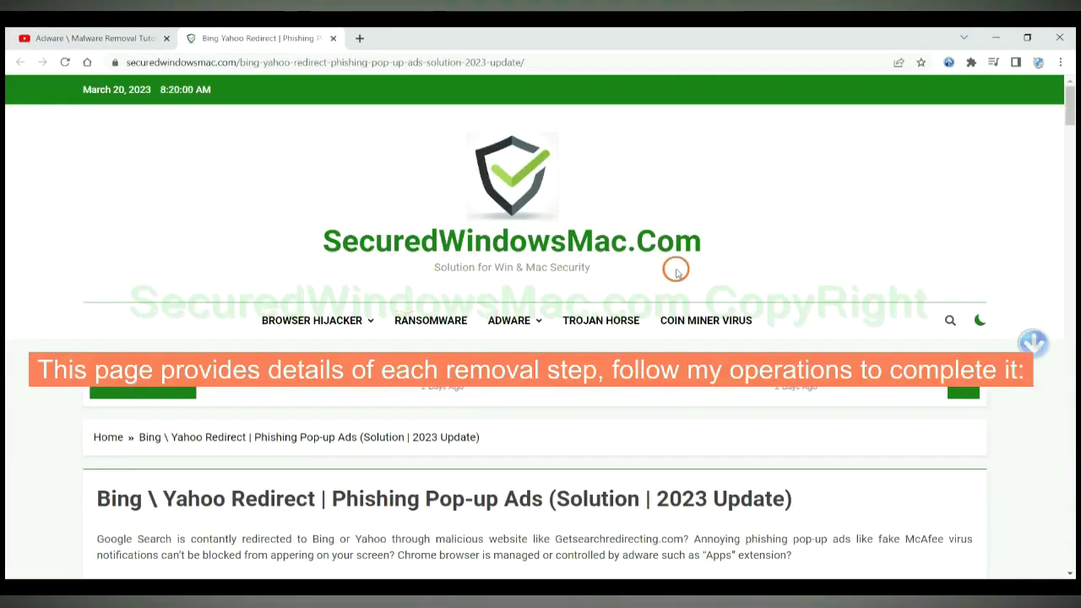
{"action": "scroll", "coordinate": [766, 254], "scroll_direction": "down", "scroll_amount": 15}
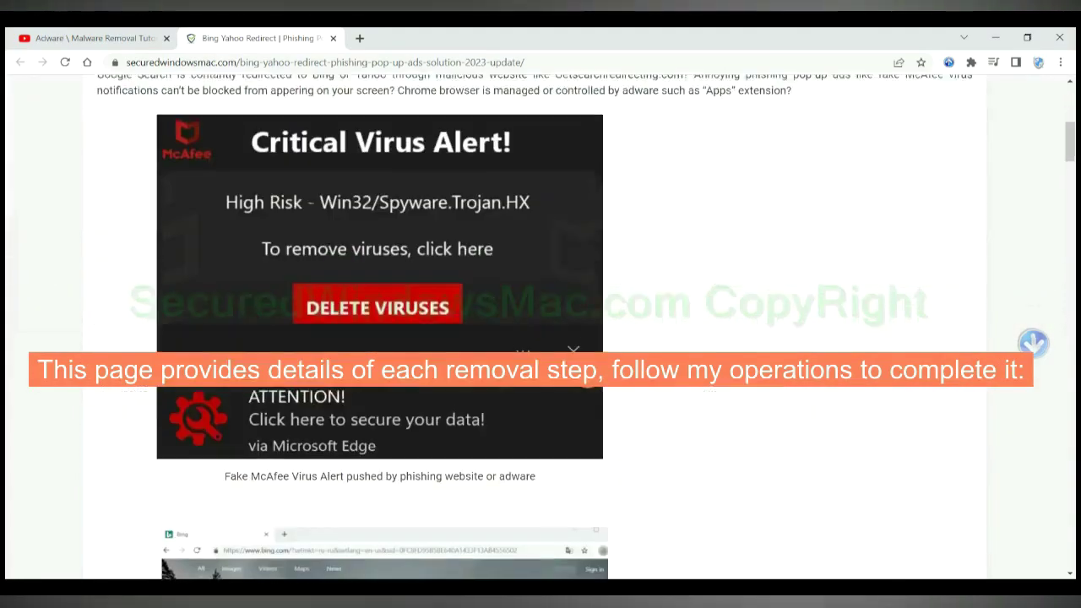
{"action": "scroll", "coordinate": [586, 374], "scroll_direction": "down", "scroll_amount": 3}
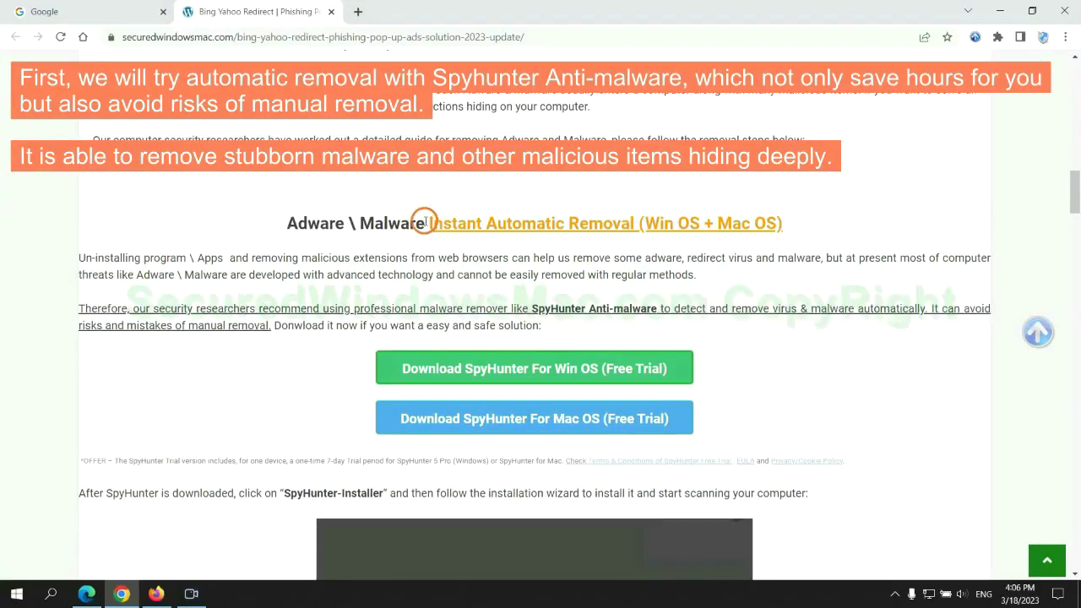
{"action": "left_click_drag", "start_coordinate": [428, 223], "coordinate": [633, 223]}
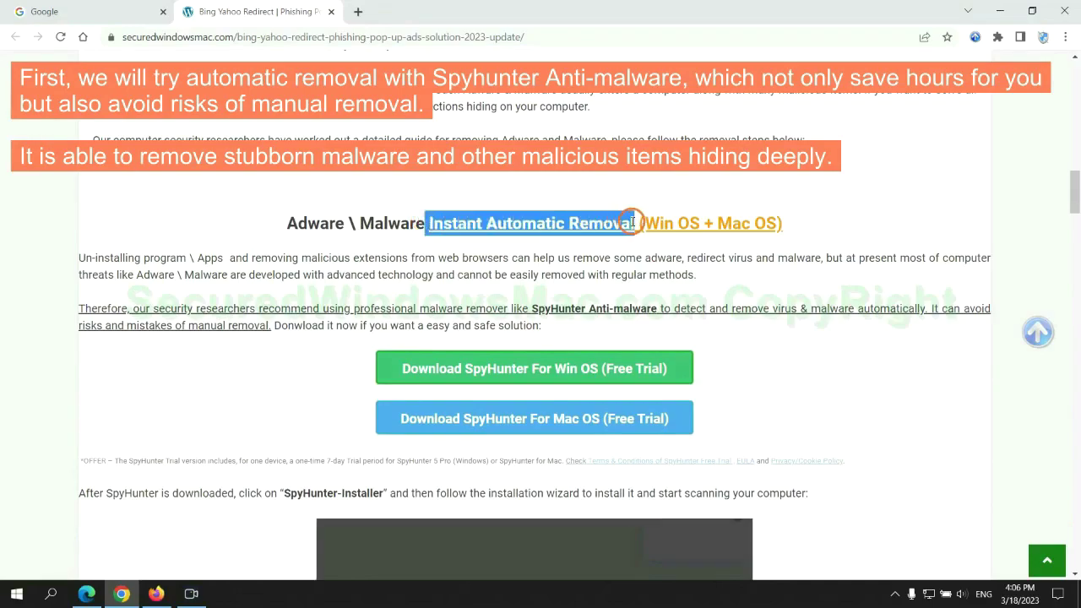
{"action": "left_click", "coordinate": [543, 191]}
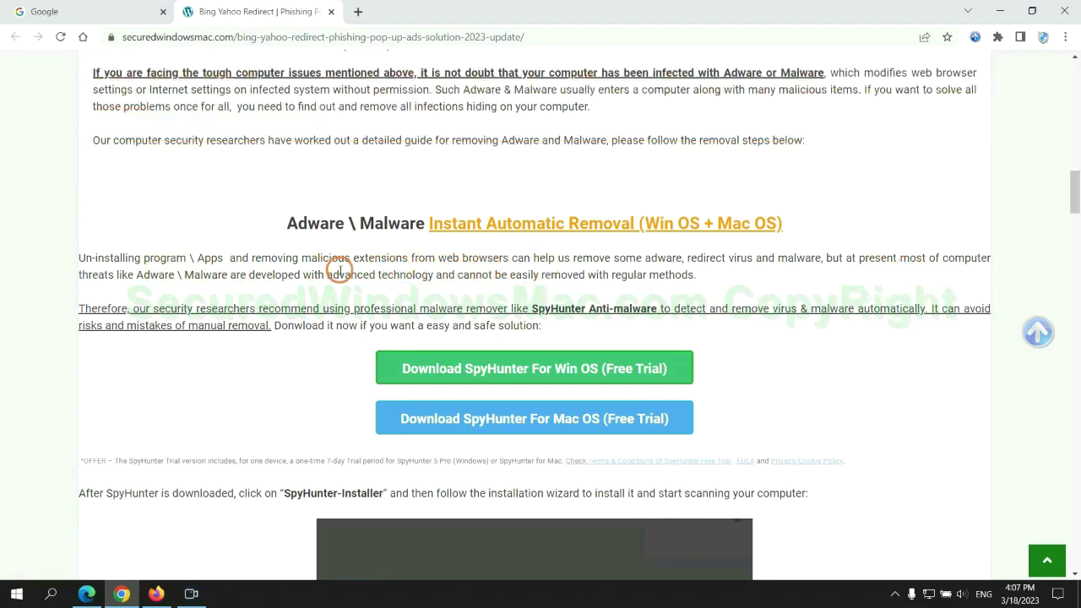
Step: Download SpyHunter for Win OS from the guide, keep the installer file despite the browser's caution, and run it
{"action": "scroll", "coordinate": [536, 306], "scroll_direction": "down", "scroll_amount": 1}
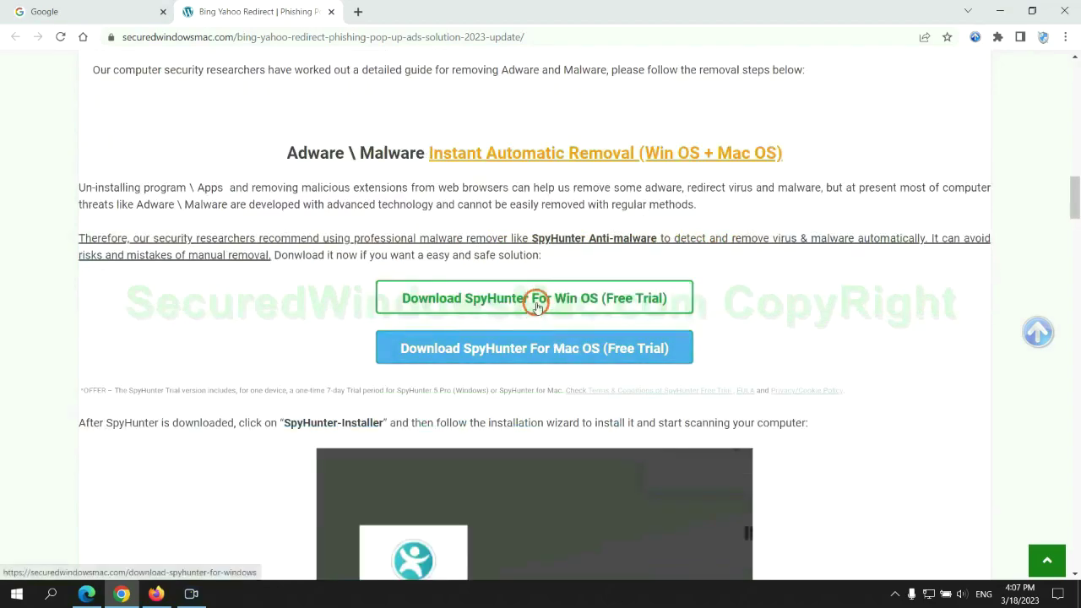
{"action": "scroll", "coordinate": [546, 340], "scroll_direction": "down", "scroll_amount": 1}
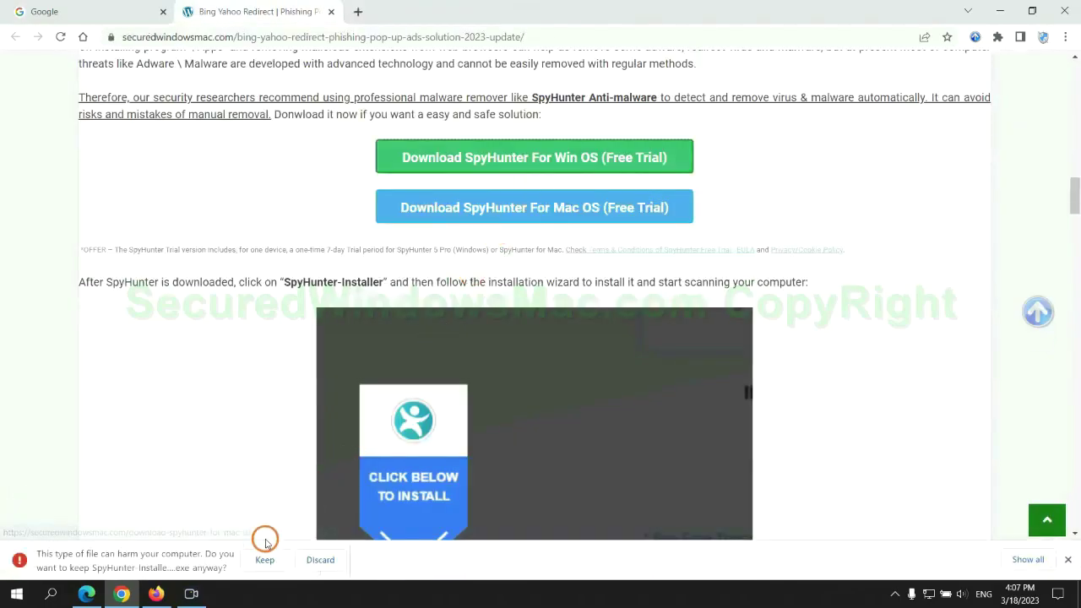
{"action": "left_click", "coordinate": [265, 559]}
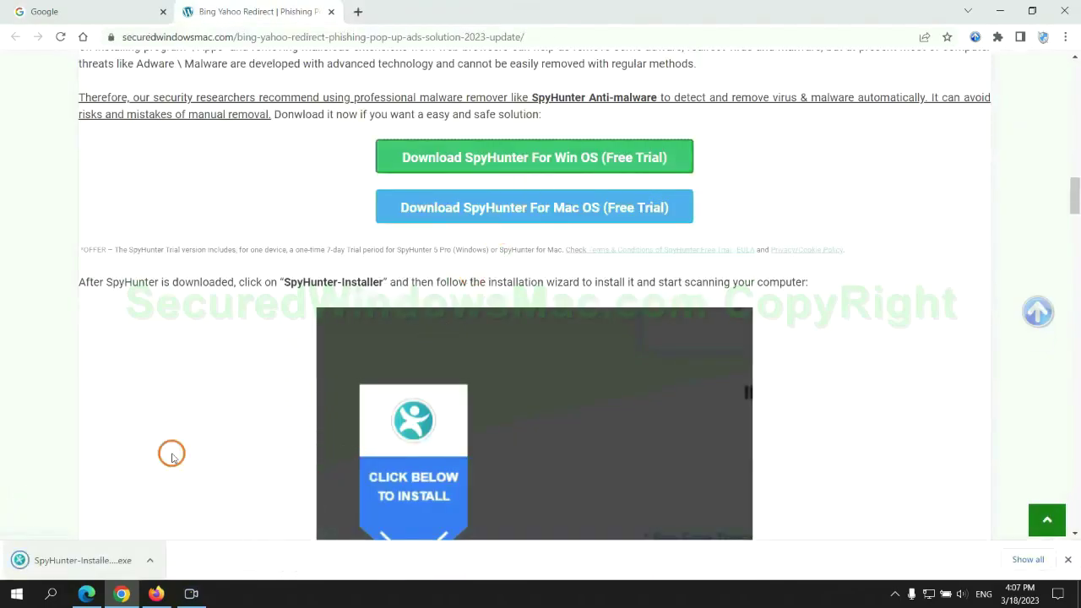
{"action": "left_click", "coordinate": [103, 562]}
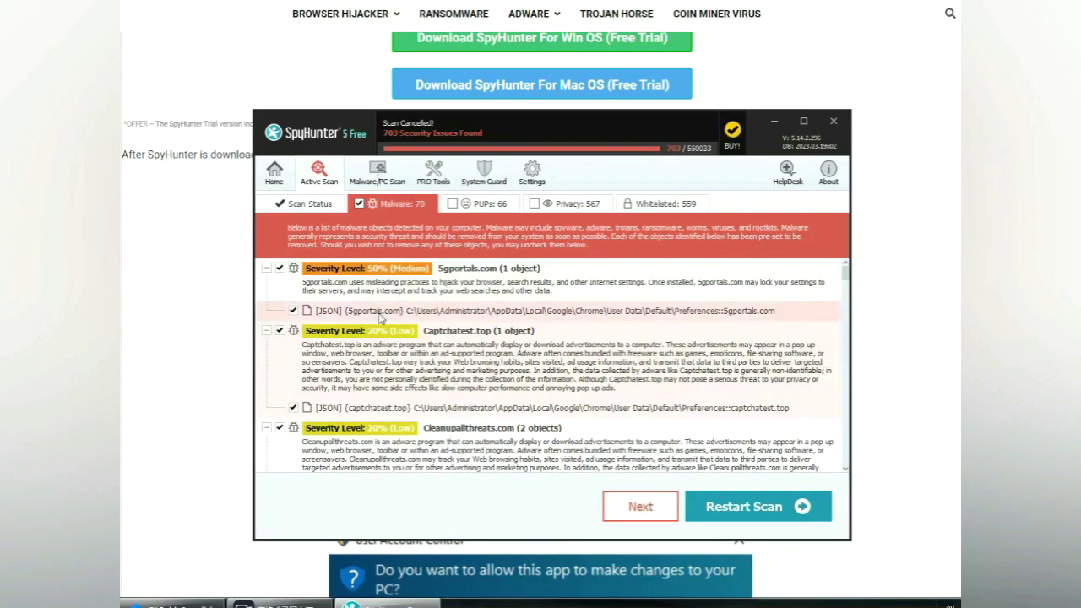
Step: Proceed from SpyHunter's detected malware list to removal and choose the 7-day free trial
{"action": "left_click", "coordinate": [661, 510]}
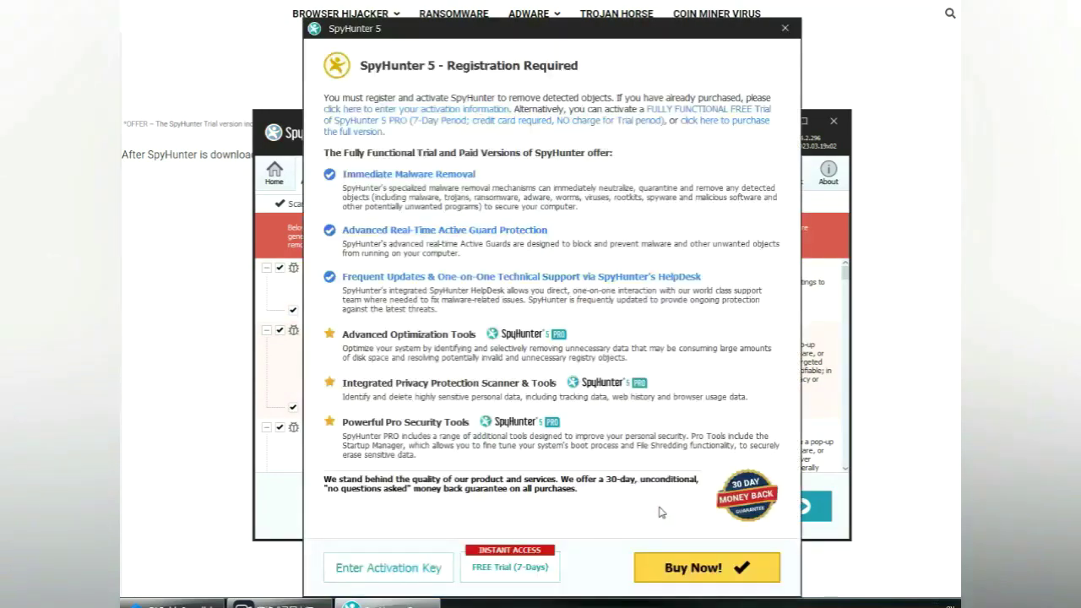
{"action": "left_click", "coordinate": [510, 568]}
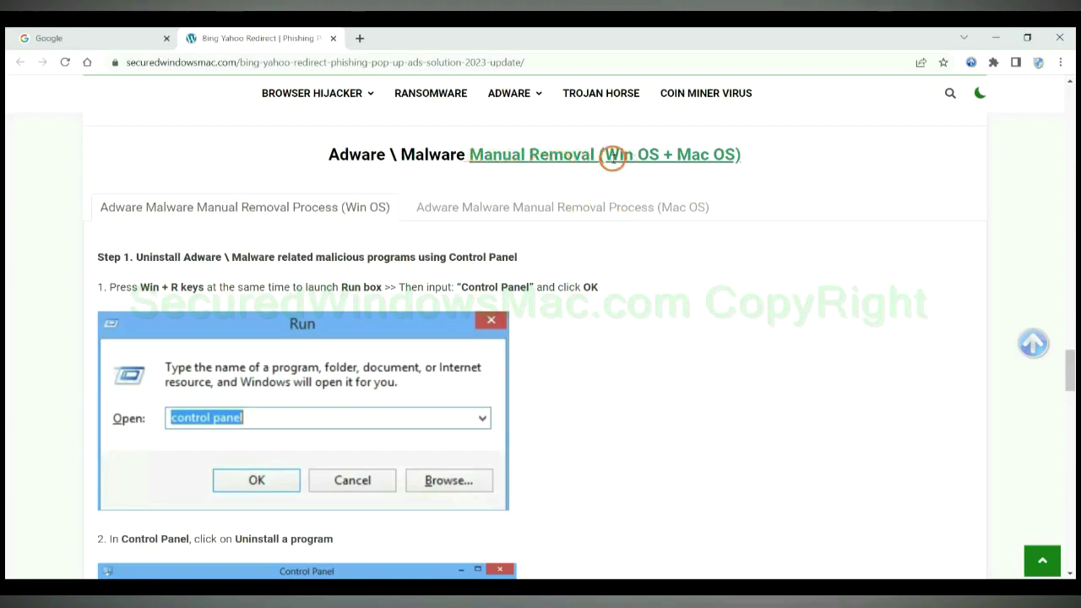
Step: Examine the guide's Manual Removal section for Win OS and Mac OS, including Step 1 on uninstalling malicious programs through Control Panel
{"action": "left_click_drag", "start_coordinate": [605, 155], "coordinate": [658, 155]}
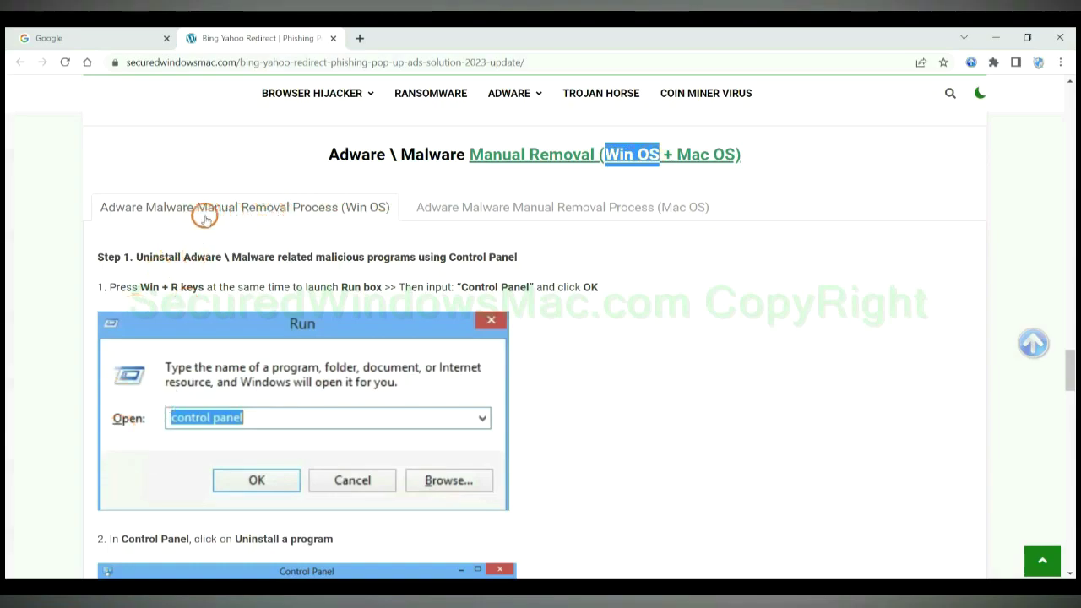
{"action": "left_click_drag", "start_coordinate": [676, 155], "coordinate": [735, 154]}
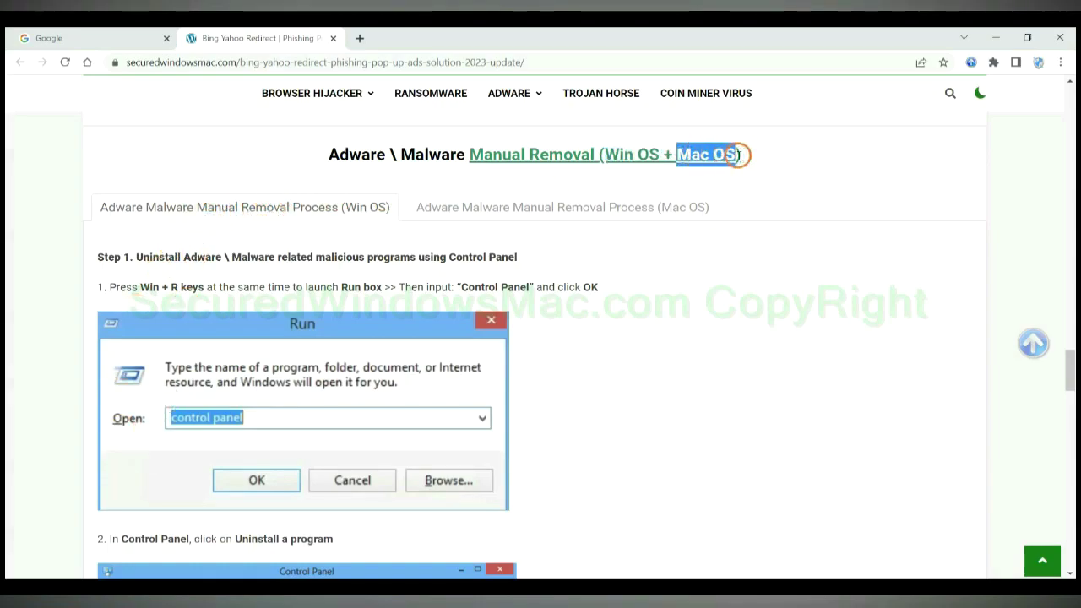
{"action": "left_click", "coordinate": [554, 206]}
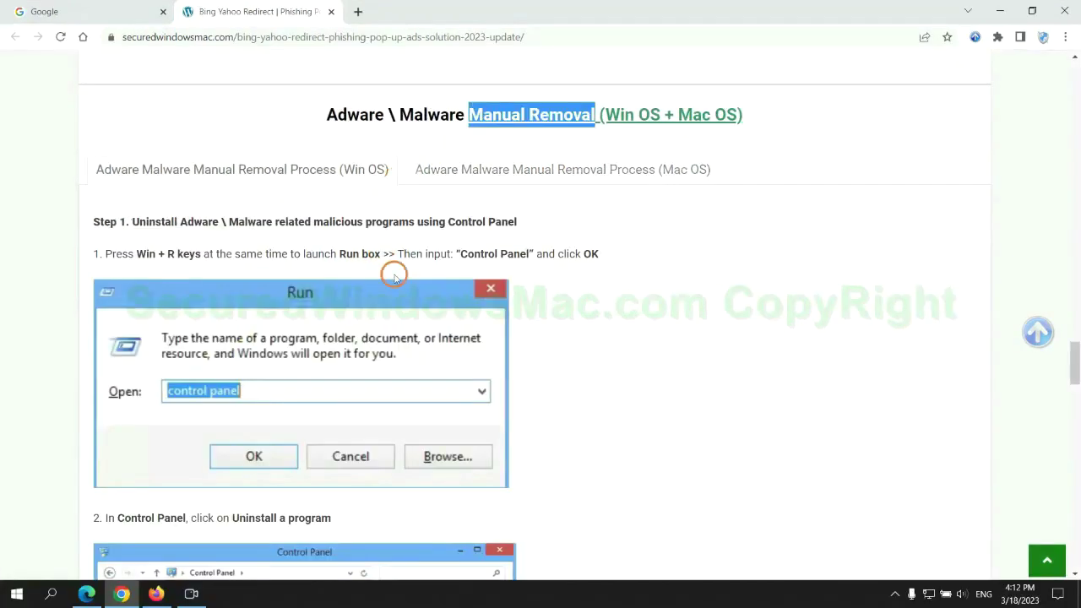
{"action": "scroll", "coordinate": [403, 295], "scroll_direction": "up", "scroll_amount": 2}
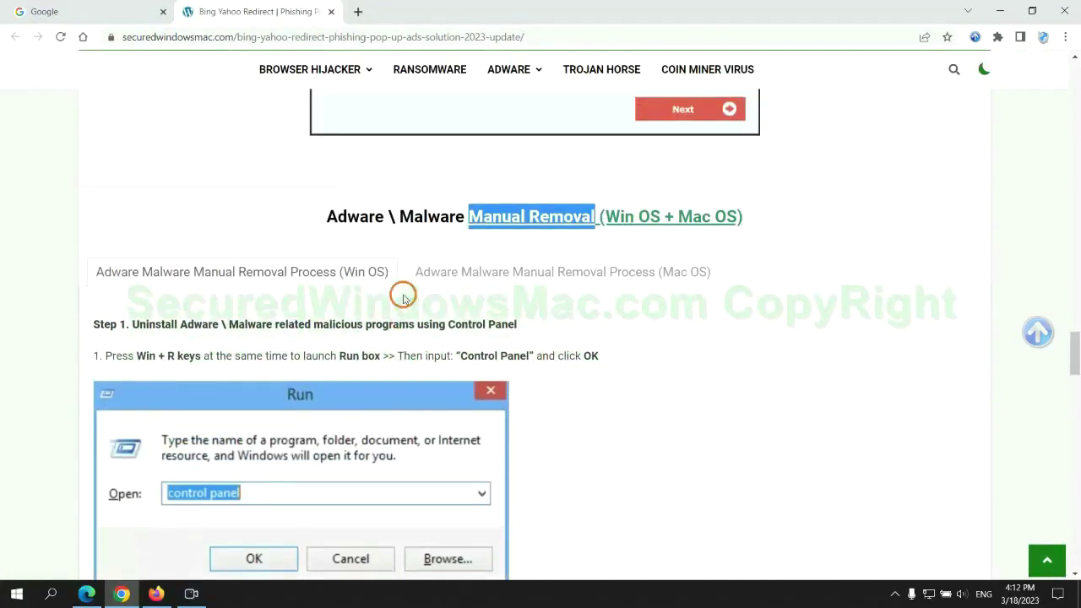
{"action": "scroll", "coordinate": [321, 279], "scroll_direction": "down", "scroll_amount": 2}
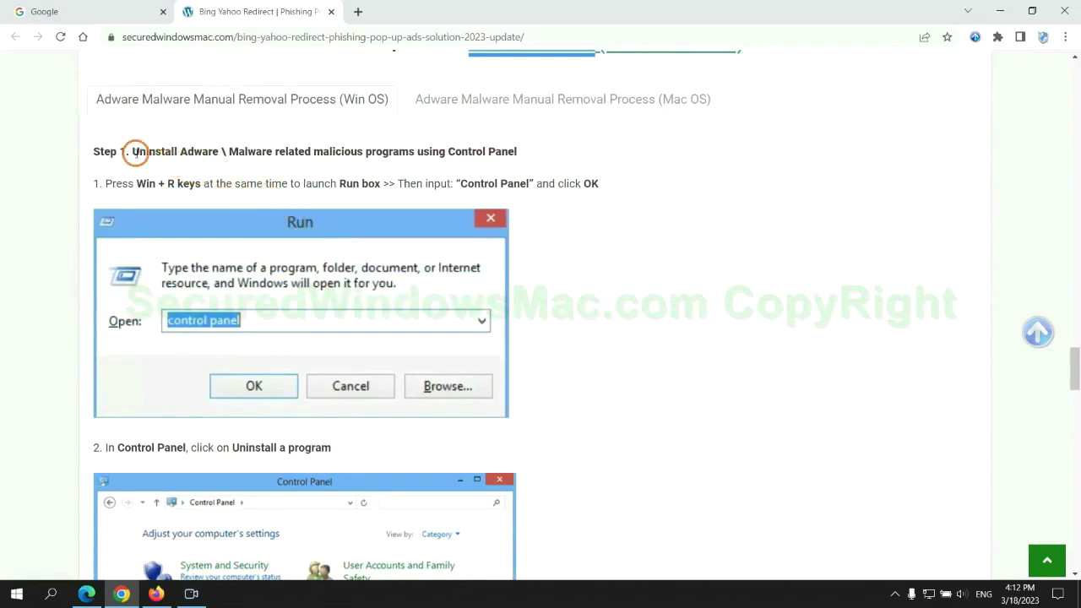
{"action": "left_click_drag", "start_coordinate": [133, 152], "coordinate": [414, 152]}
{"action": "left_click", "coordinate": [717, 220]}
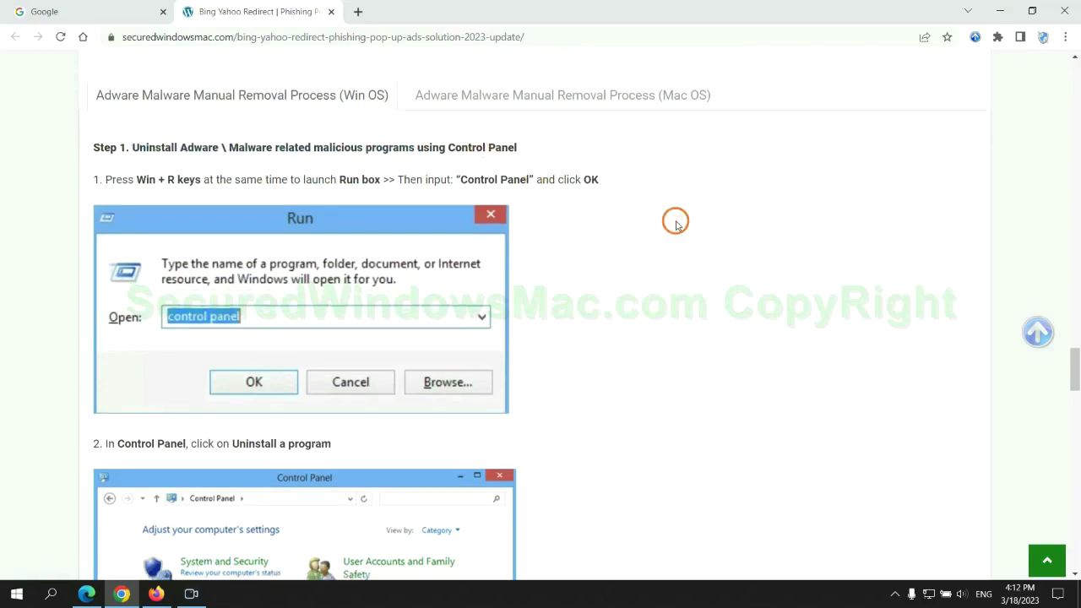
{"action": "scroll", "coordinate": [676, 220], "scroll_direction": "down", "scroll_amount": 2}
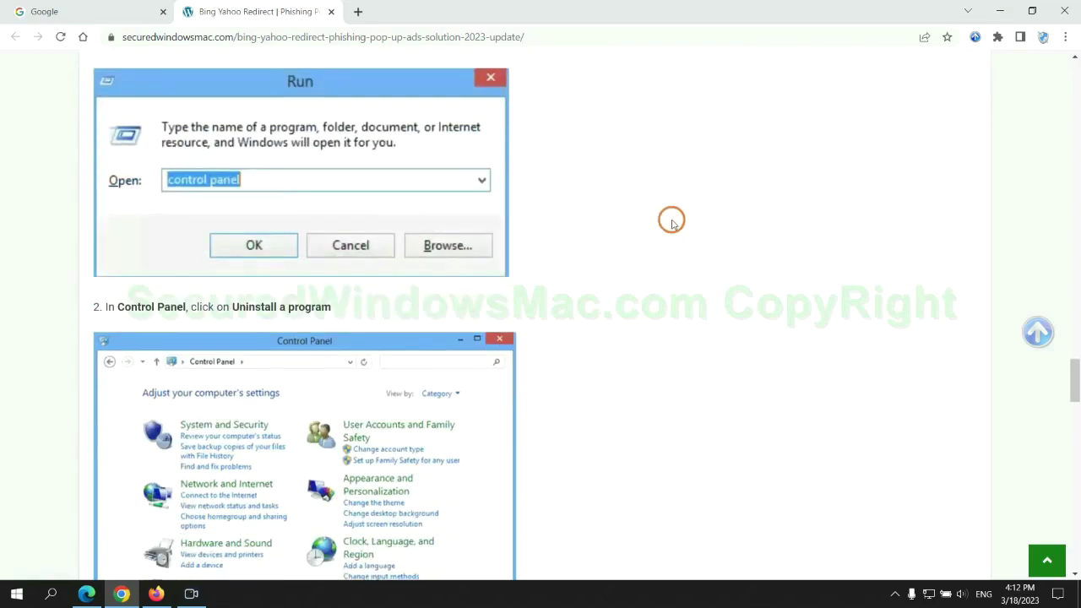
Step: Open Control Panel from the Windows Run dialog using the command "control panel"
{"action": "key", "text": "super+r"}
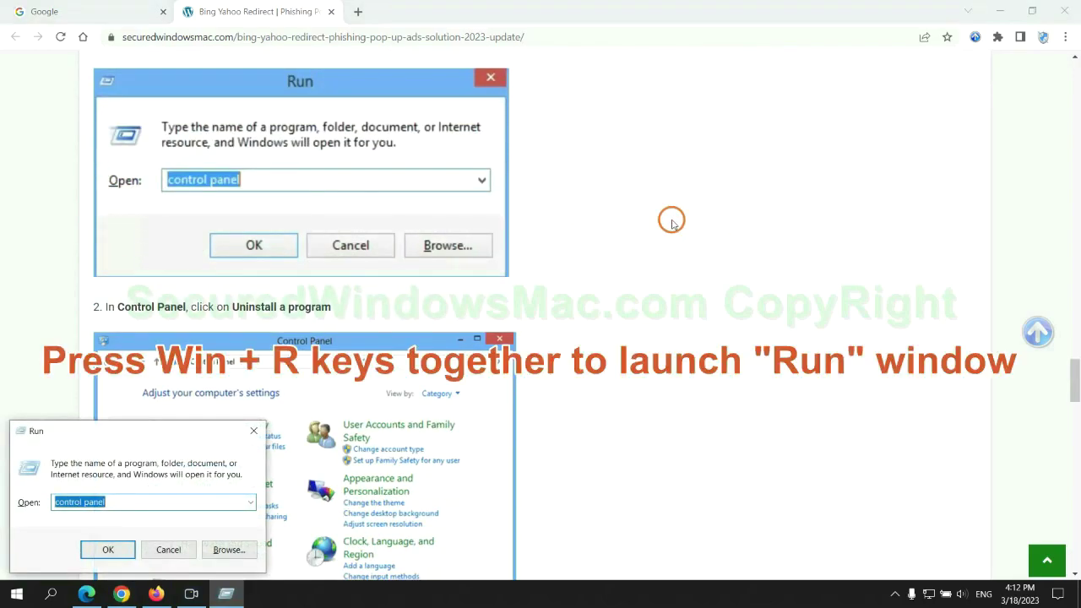
{"action": "type", "text": "control"}
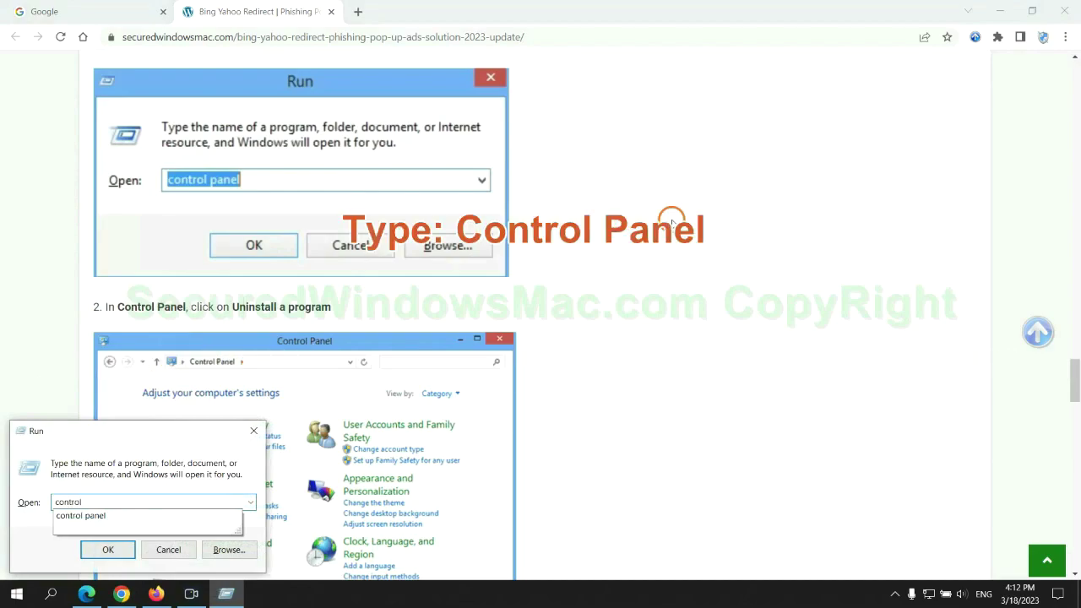
{"action": "type", "text": " panel"}
{"action": "key", "text": "Return"}
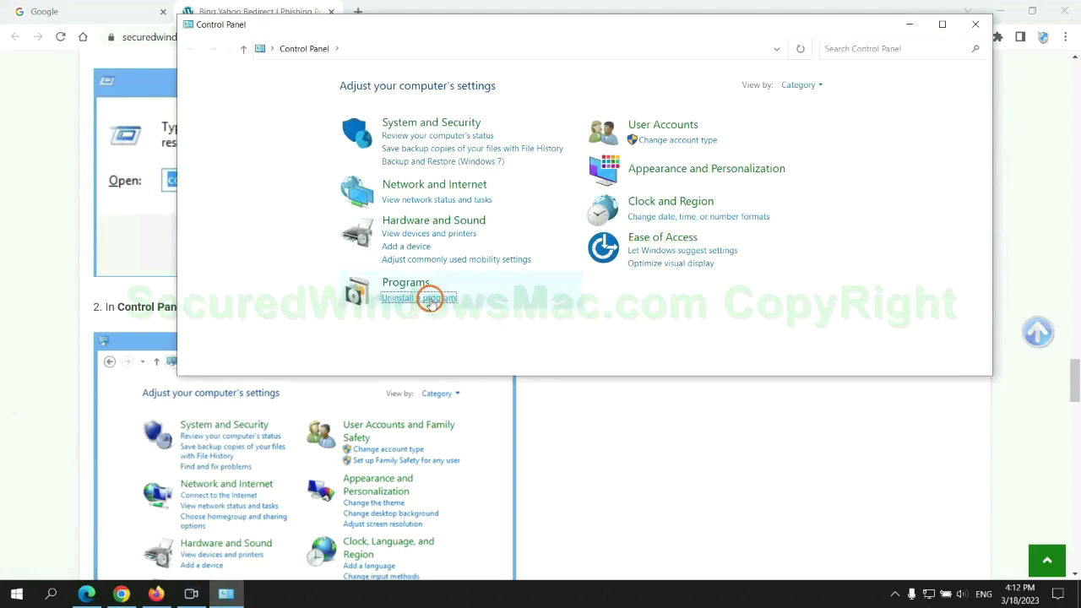
Step: View the installed programs list, show the Uninstall/Change option for Lantern, and close the Programs and Features window
{"action": "left_click", "coordinate": [427, 298]}
{"action": "right_click", "coordinate": [376, 201]}
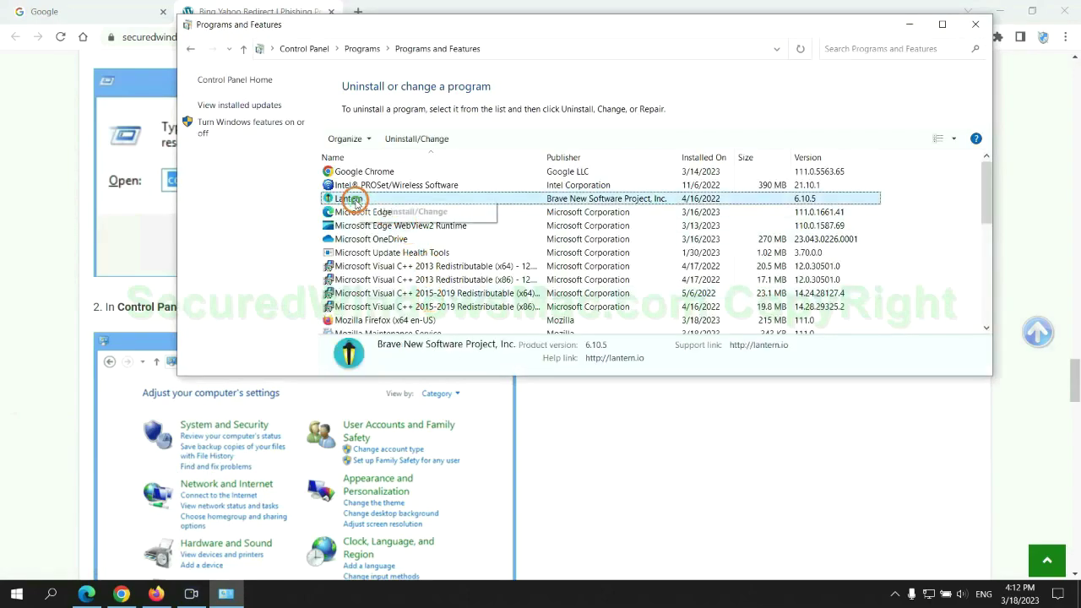
{"action": "left_click", "coordinate": [975, 24]}
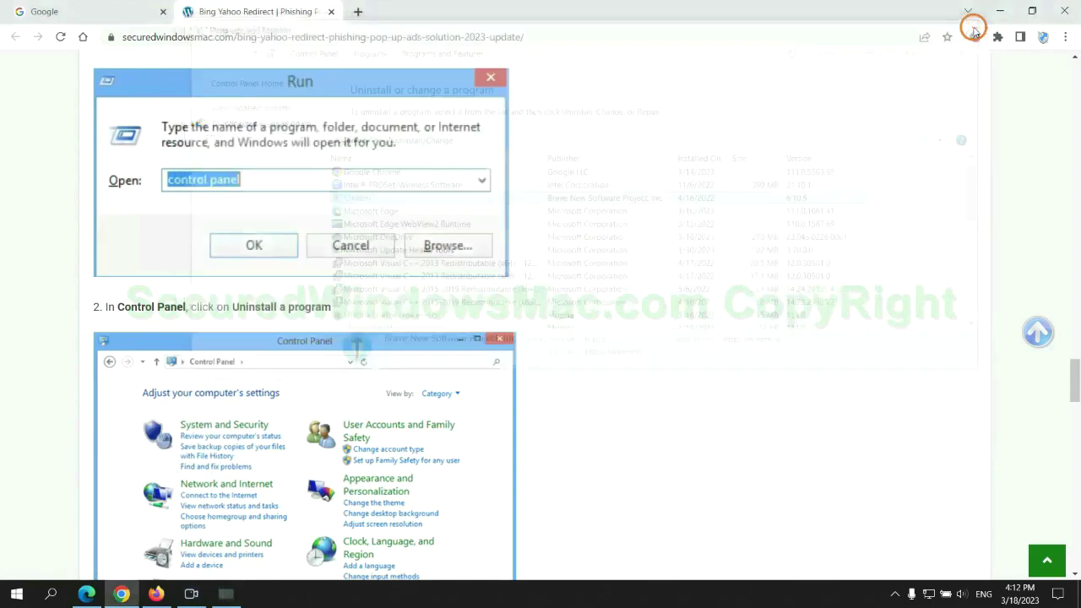
Step: Consult the guide's Step 2 on malicious extensions, switch to Microsoft Edge and remove the McAfee WebAdvisor extension
{"action": "scroll", "coordinate": [317, 361], "scroll_direction": "down", "scroll_amount": 5}
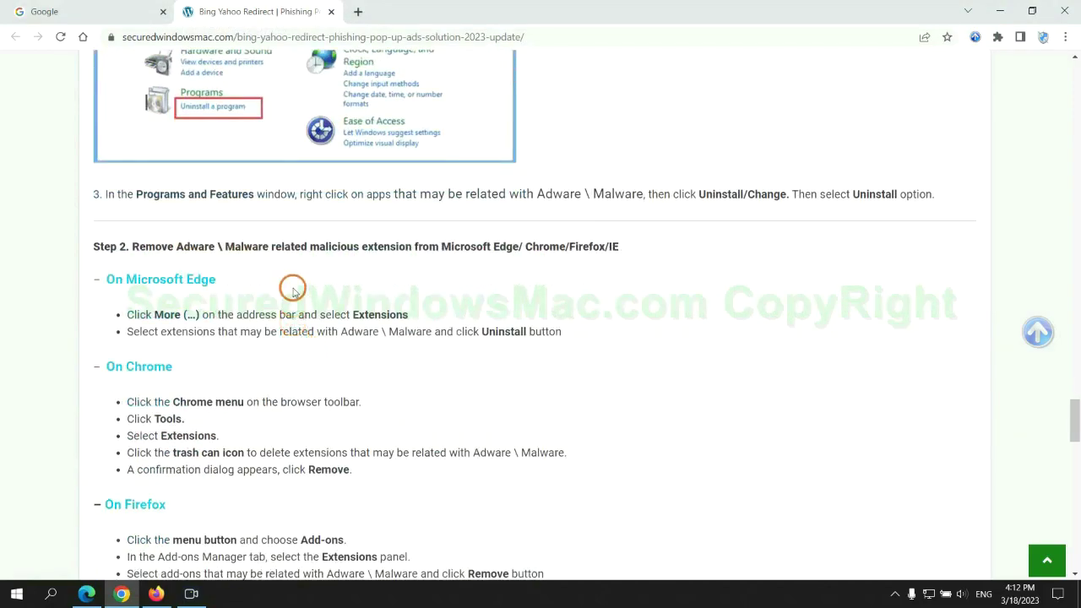
{"action": "left_click_drag", "start_coordinate": [306, 249], "coordinate": [415, 248]}
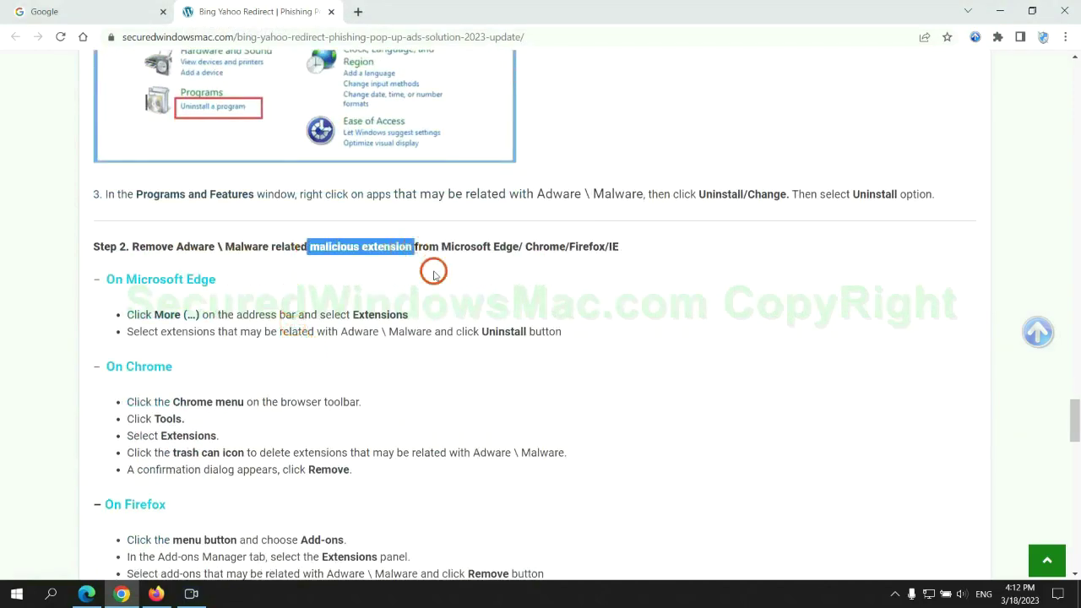
{"action": "left_click", "coordinate": [433, 275]}
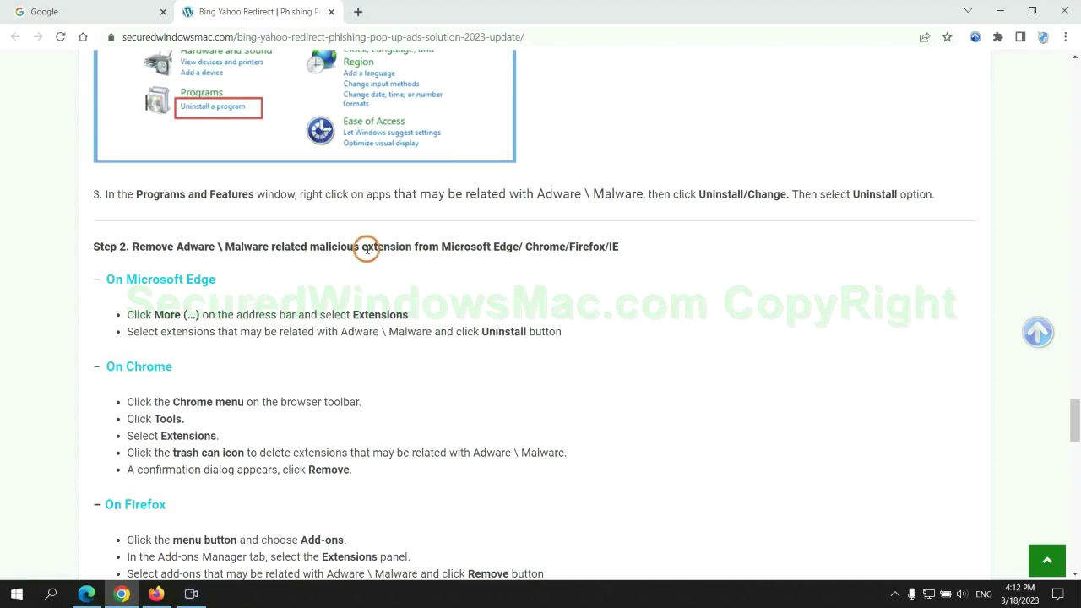
{"action": "left_click", "coordinate": [87, 594]}
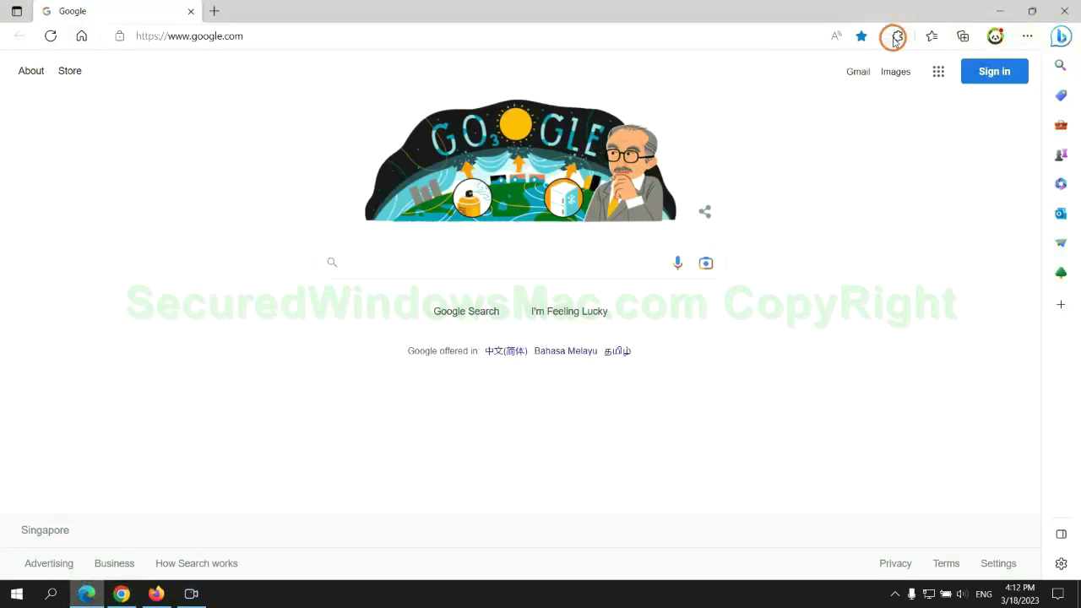
{"action": "left_click", "coordinate": [896, 38]}
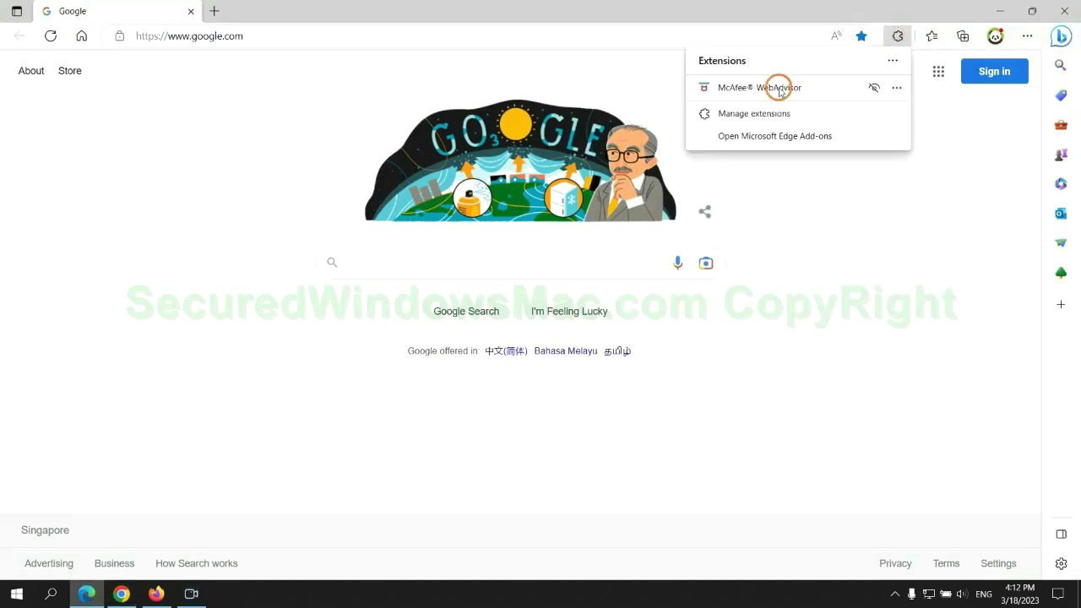
{"action": "left_click", "coordinate": [749, 112]}
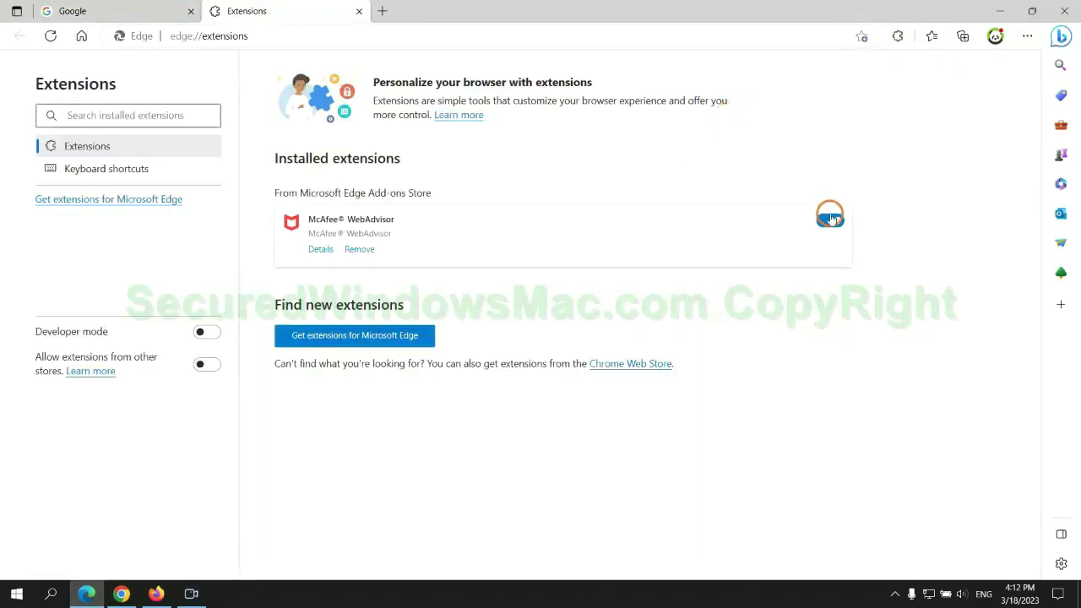
{"action": "left_click", "coordinate": [359, 250]}
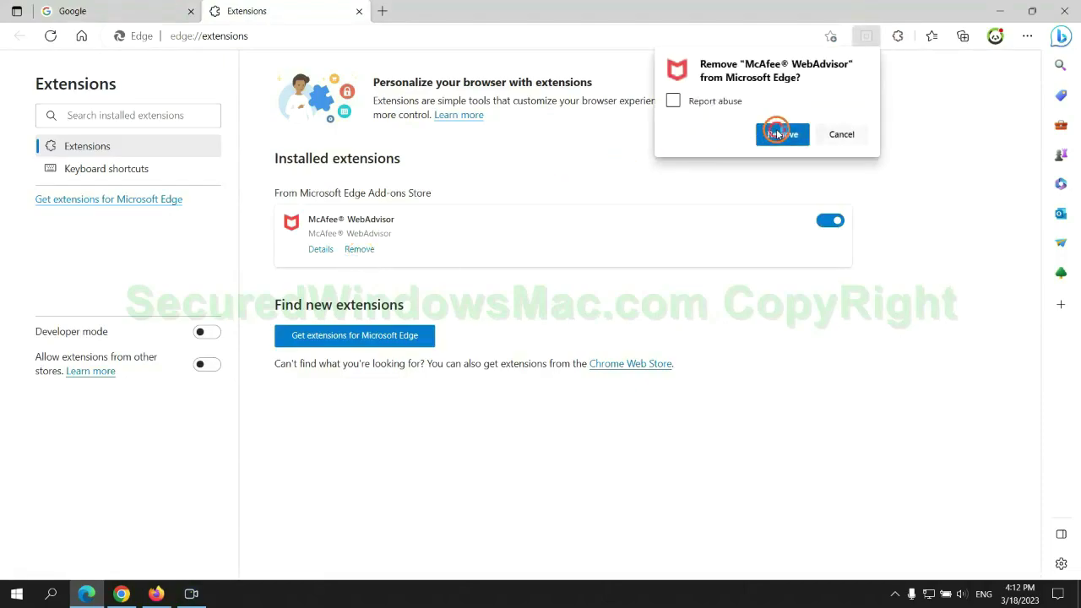
{"action": "left_click", "coordinate": [778, 134]}
{"action": "left_click", "coordinate": [359, 11]}
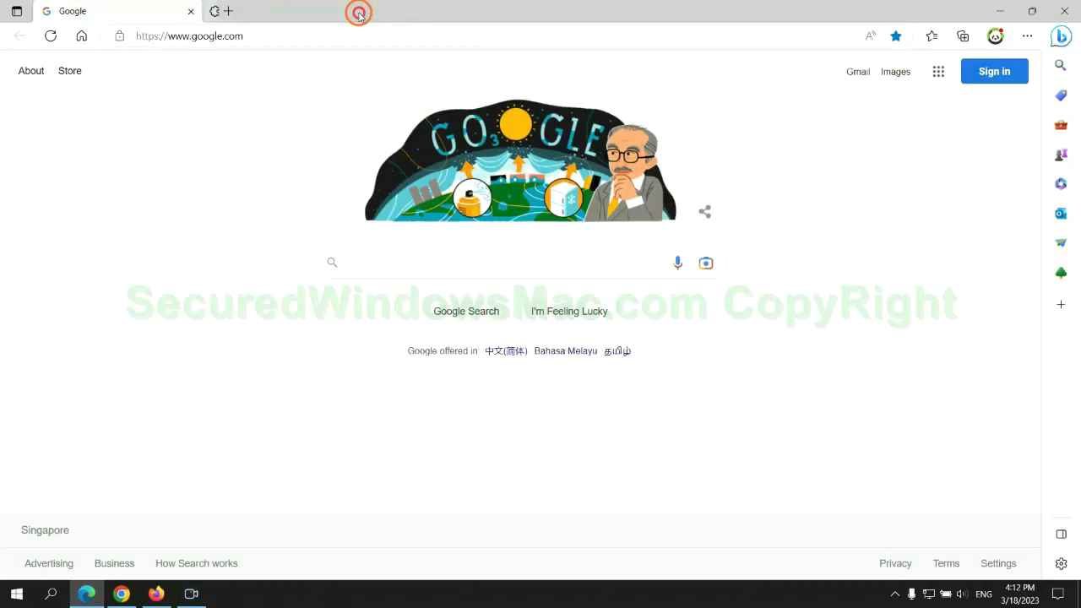
Step: Switch to Chrome, remove the Ecosia search engine extension and close the uninstall feedback page
{"action": "left_click", "coordinate": [126, 594]}
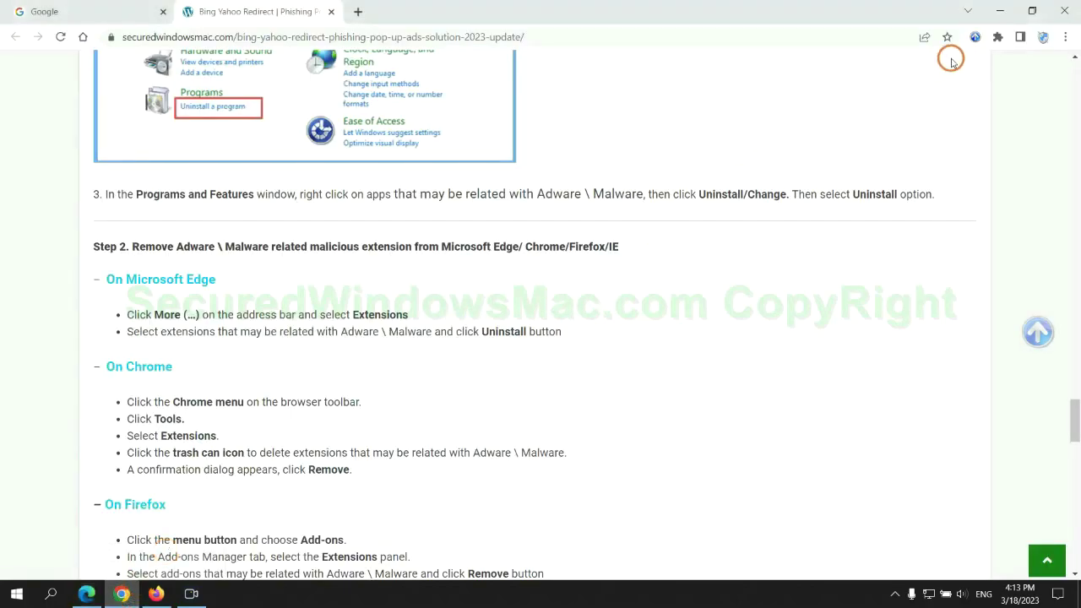
{"action": "left_click", "coordinate": [998, 37]}
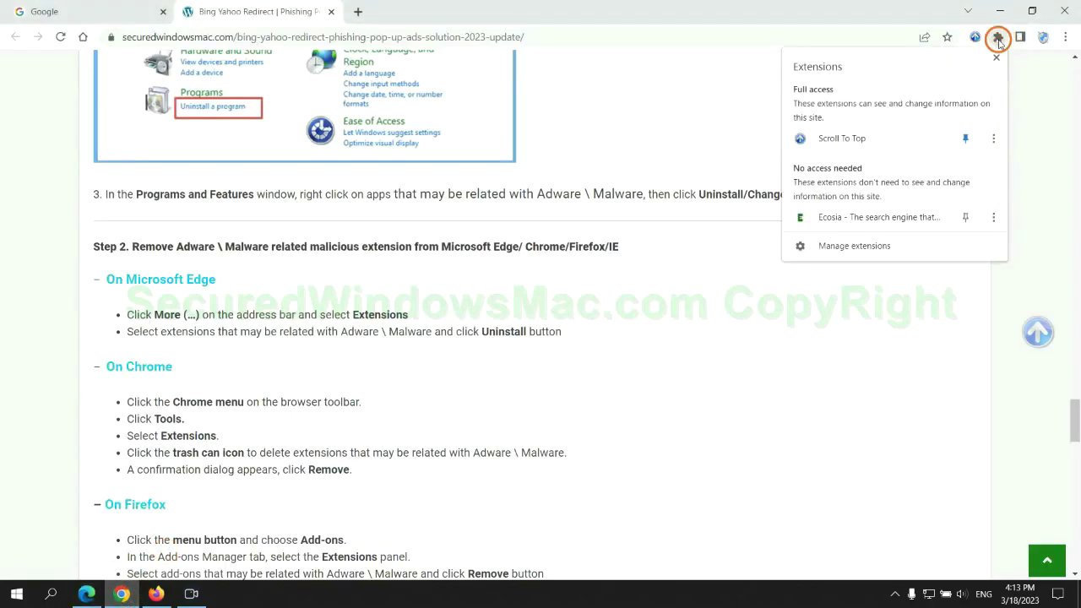
{"action": "left_click", "coordinate": [875, 247]}
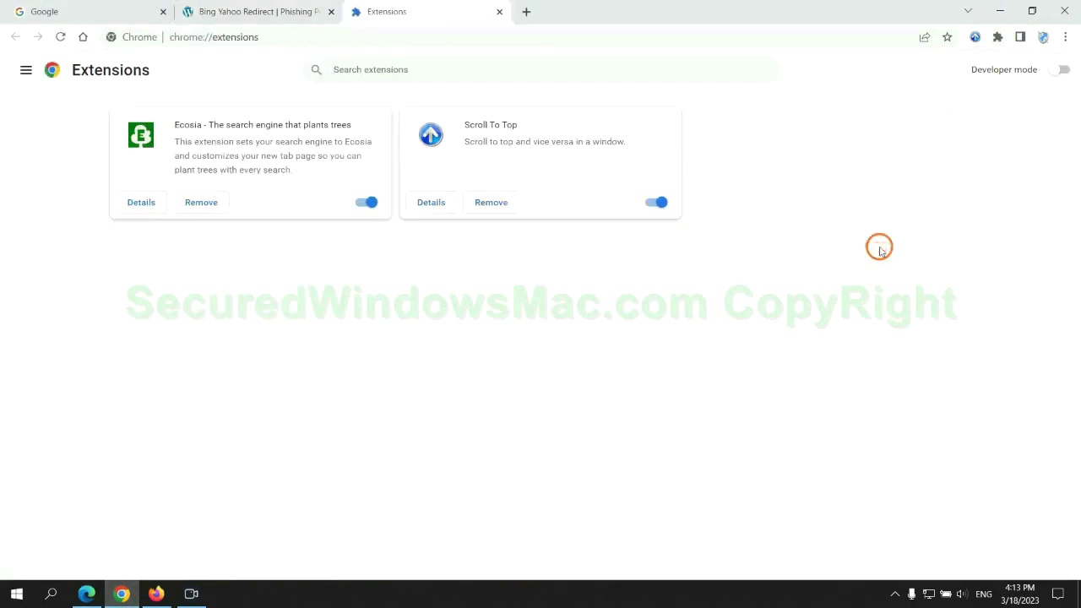
{"action": "left_click", "coordinate": [200, 202]}
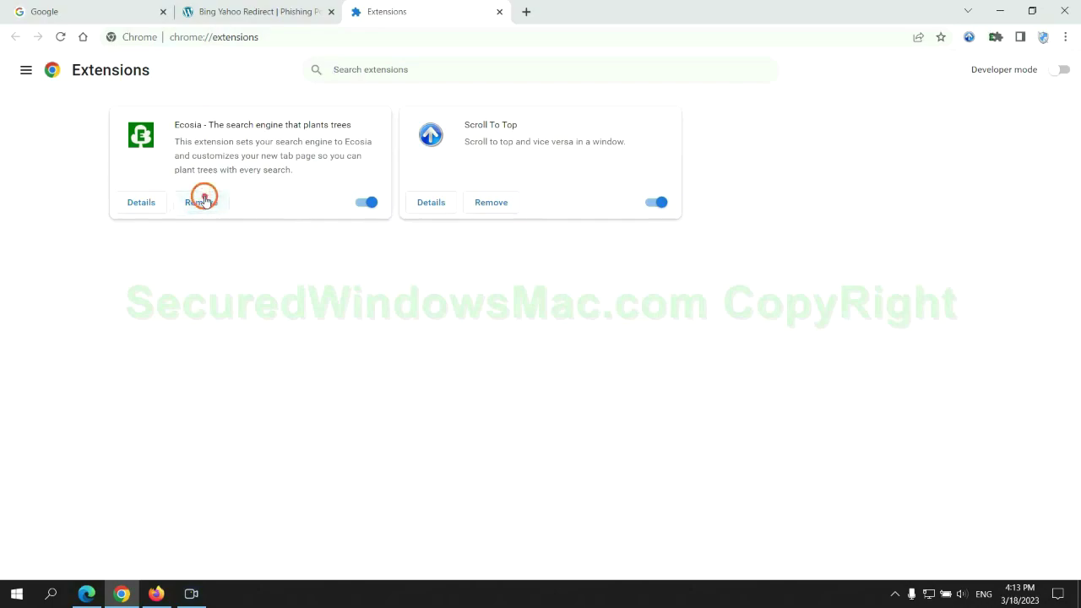
{"action": "left_click", "coordinate": [897, 150]}
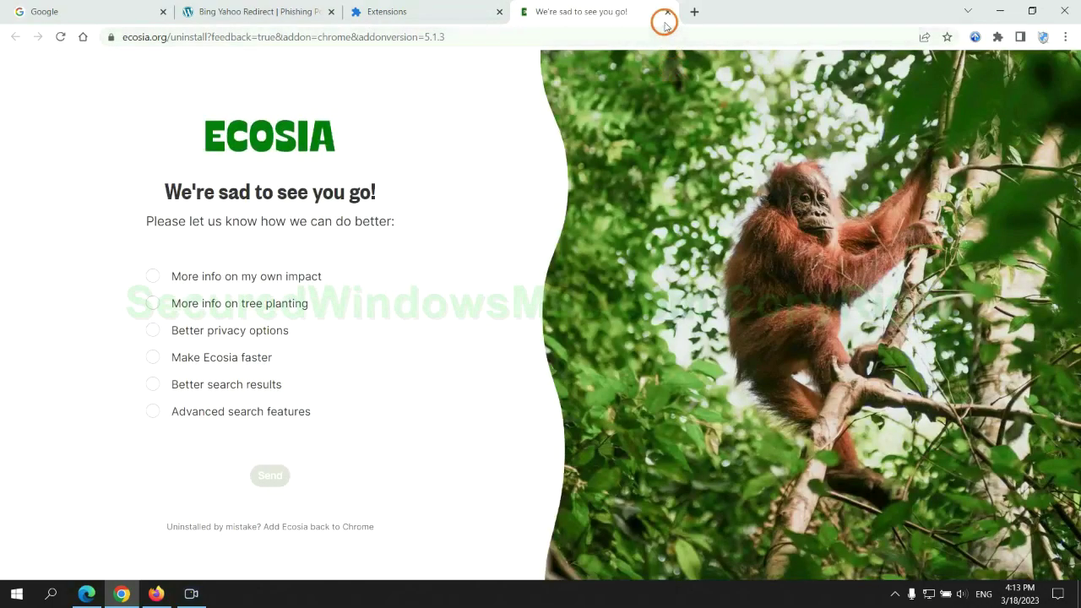
{"action": "left_click", "coordinate": [667, 14]}
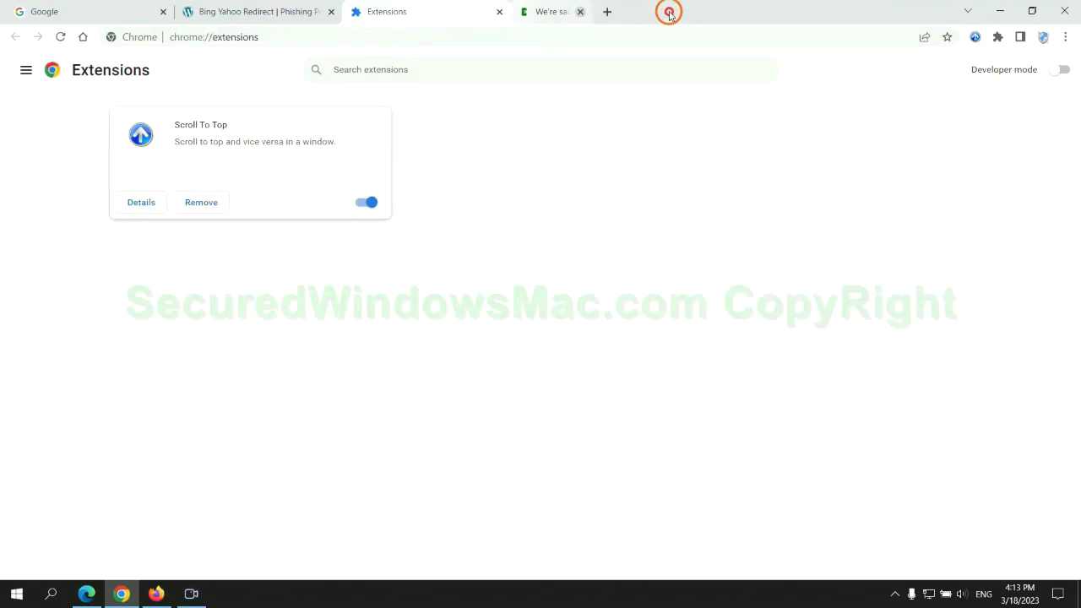
Step: Switch to Firefox and remove the Enhancer for YouTube extension in the Add-ons Manager
{"action": "left_click", "coordinate": [157, 594]}
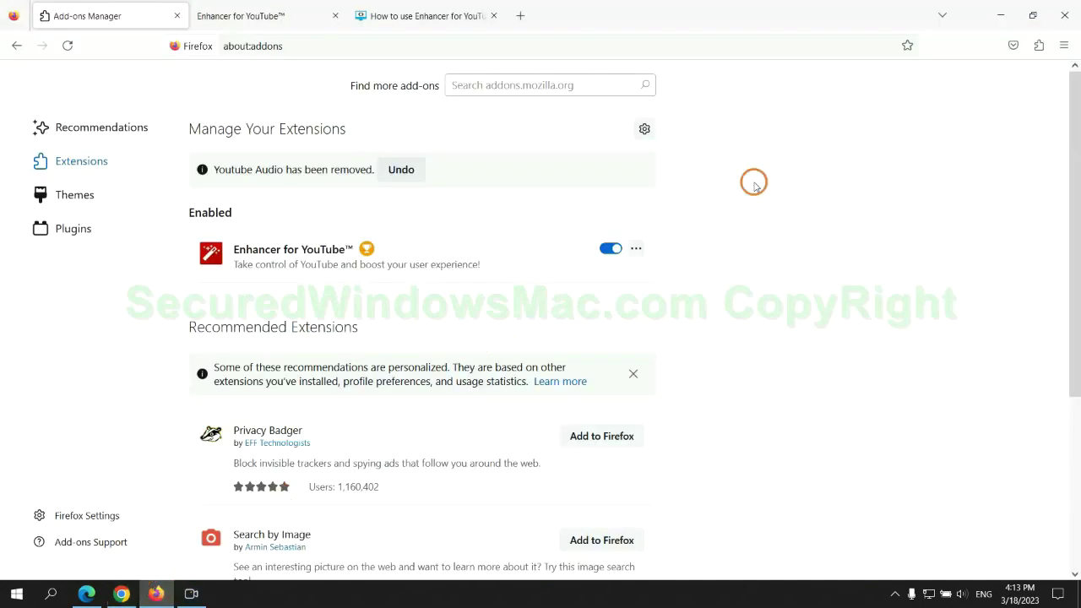
{"action": "left_click", "coordinate": [1037, 47]}
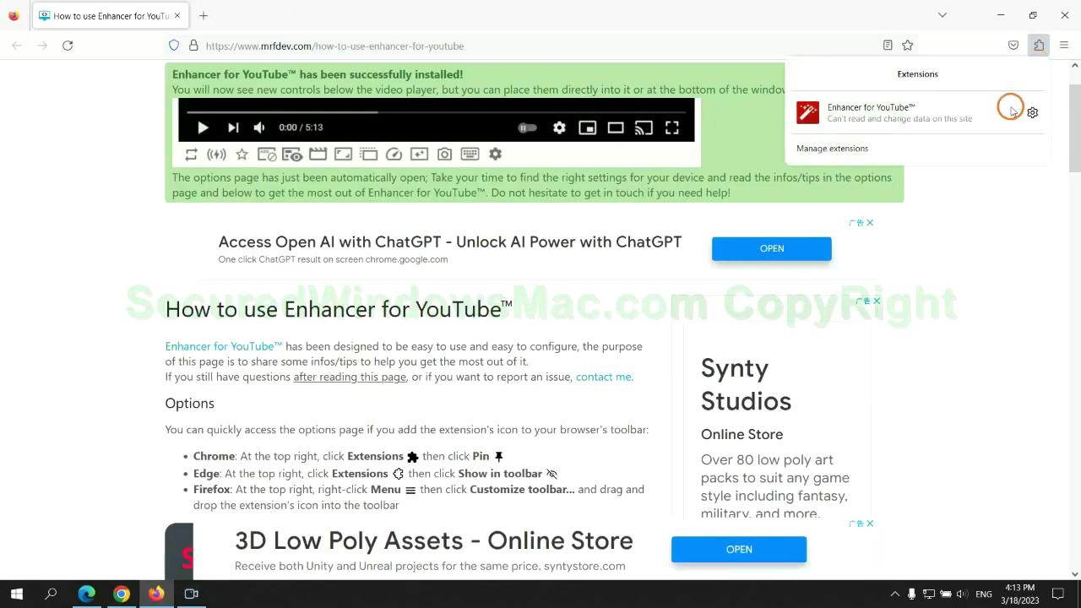
{"action": "left_click", "coordinate": [931, 146]}
{"action": "left_click", "coordinate": [636, 206]}
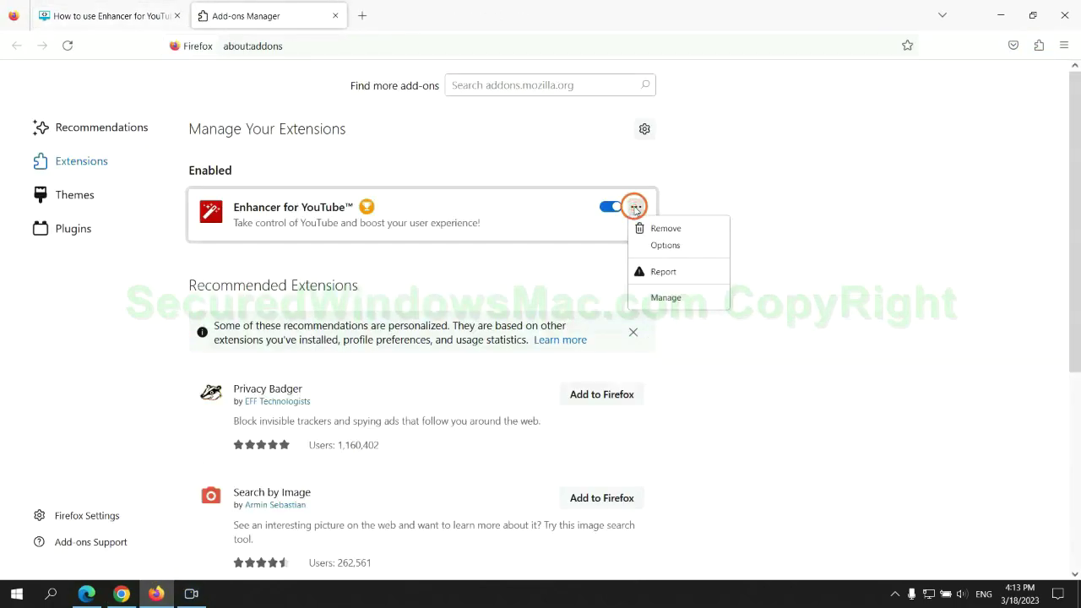
{"action": "left_click", "coordinate": [664, 229]}
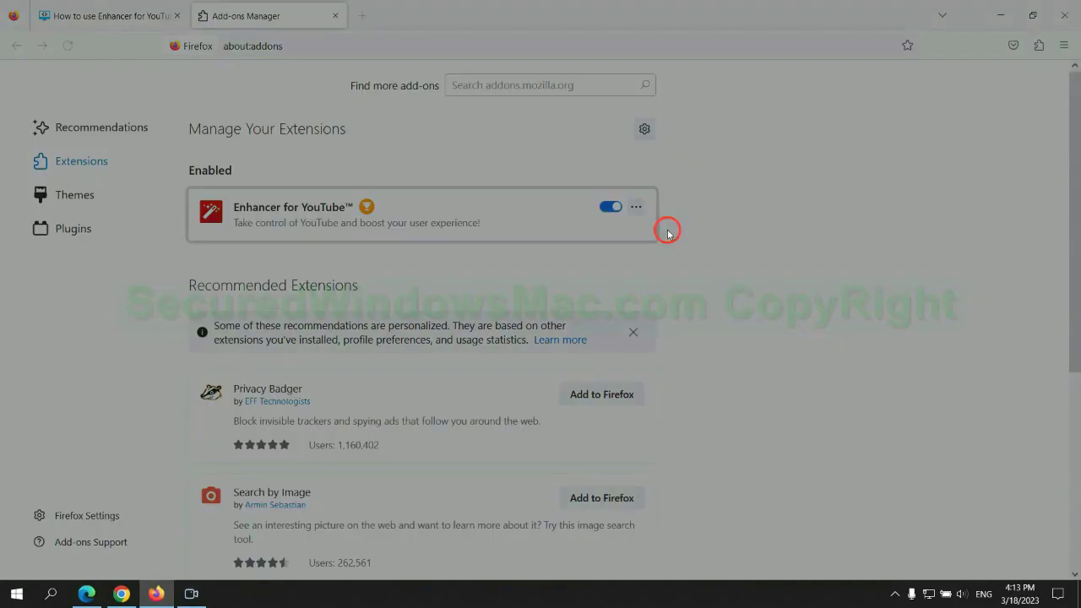
{"action": "left_click", "coordinate": [602, 135]}
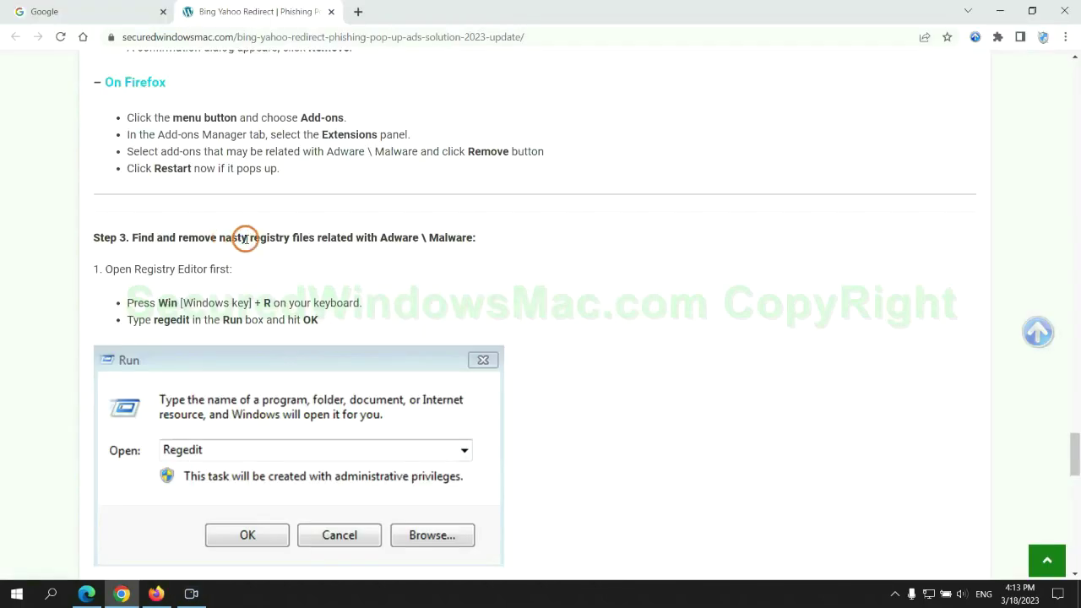
Step: Consult the guide's Step 3 on malicious registry files and open Registry Editor from the Windows Run dialog using "regedit"
{"action": "left_click_drag", "start_coordinate": [250, 238], "coordinate": [313, 264]}
{"action": "left_click", "coordinate": [312, 264]}
{"action": "scroll", "coordinate": [291, 245], "scroll_direction": "down", "scroll_amount": 2}
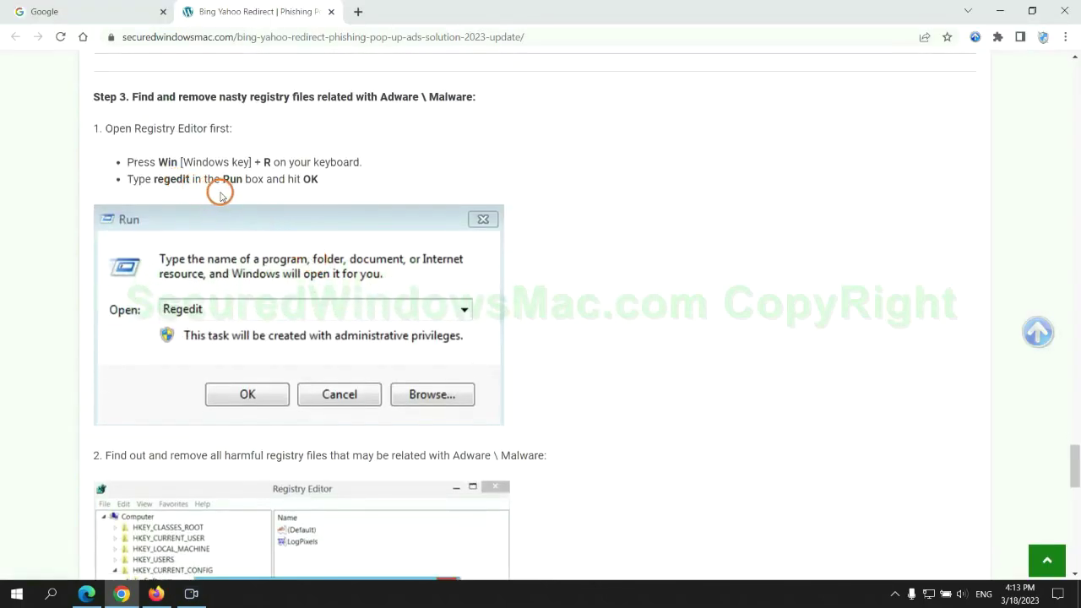
{"action": "key", "text": "super+r"}
{"action": "type", "text": "r"}
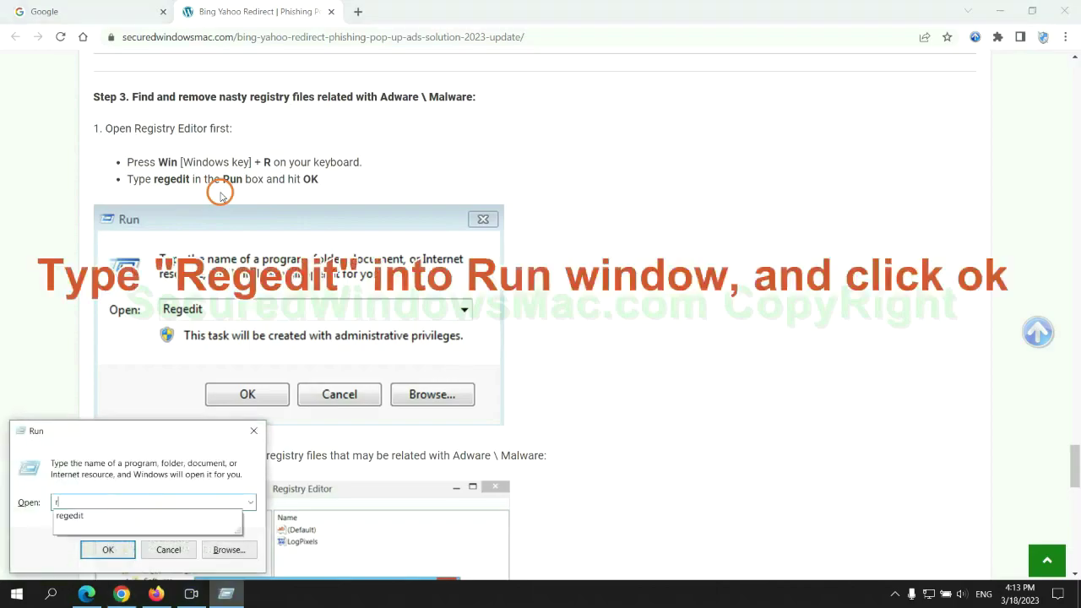
{"action": "type", "text": "egedit"}
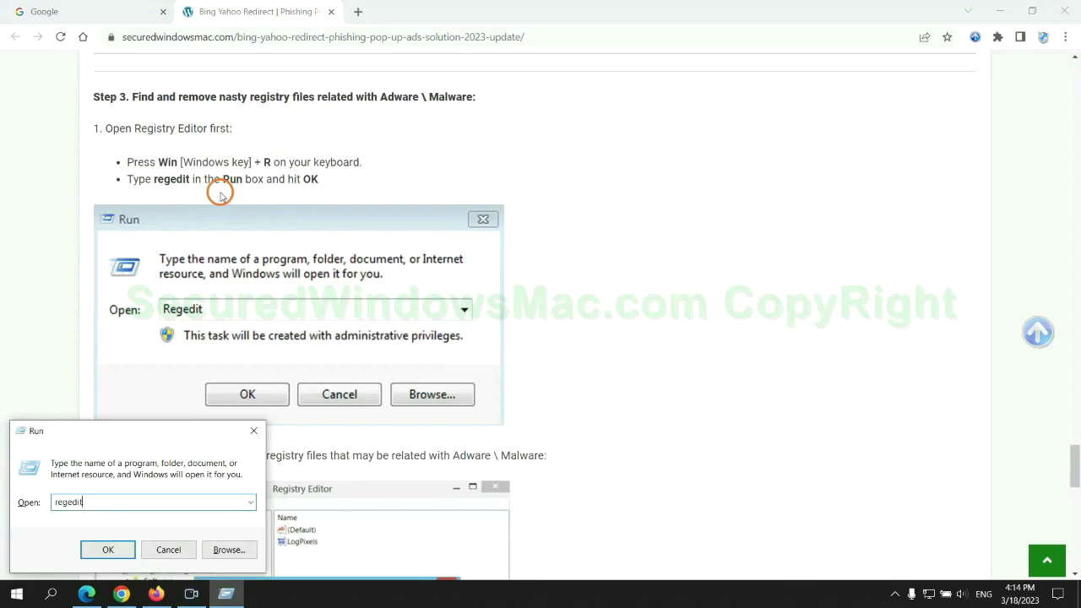
{"action": "key", "text": "Return"}
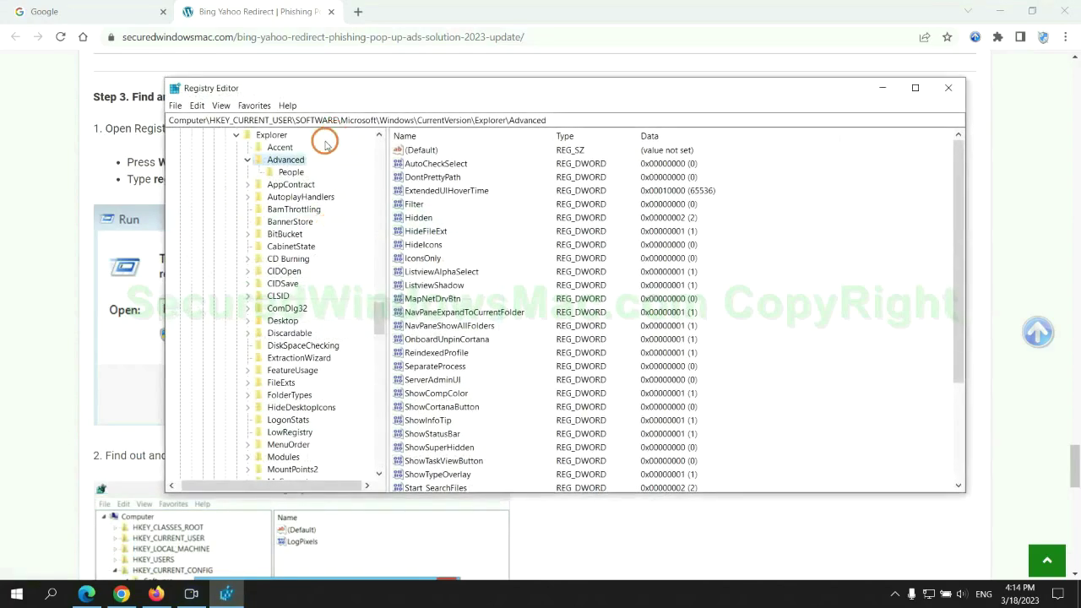
Step: Search the registry for "Apps" and show the available actions for the StoreAppsOnTaskbar value
{"action": "left_click", "coordinate": [197, 106]}
{"action": "left_click", "coordinate": [233, 203]}
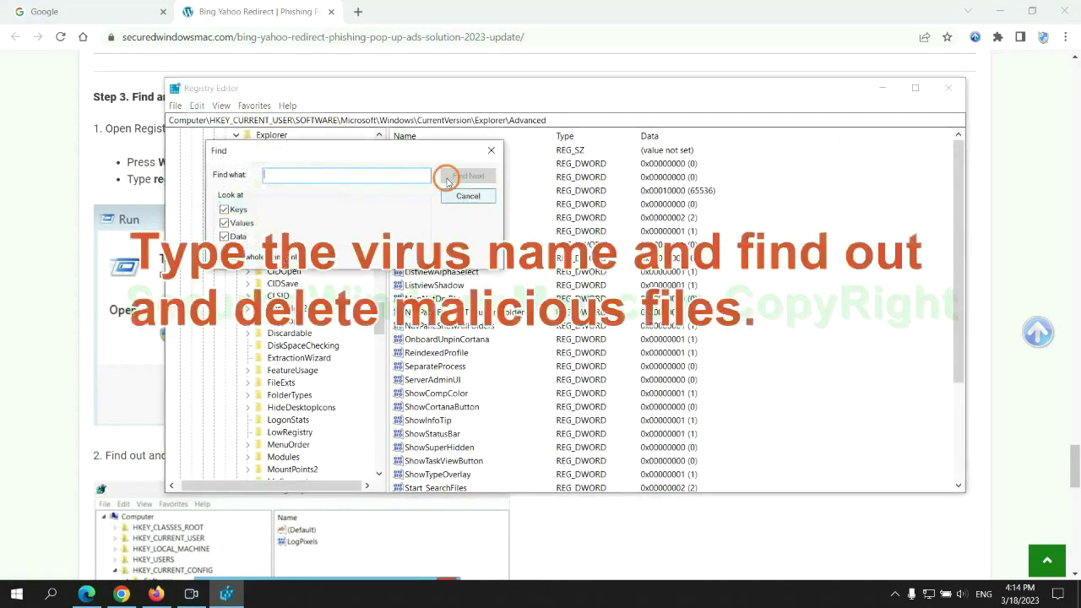
{"action": "type", "text": "Apps"}
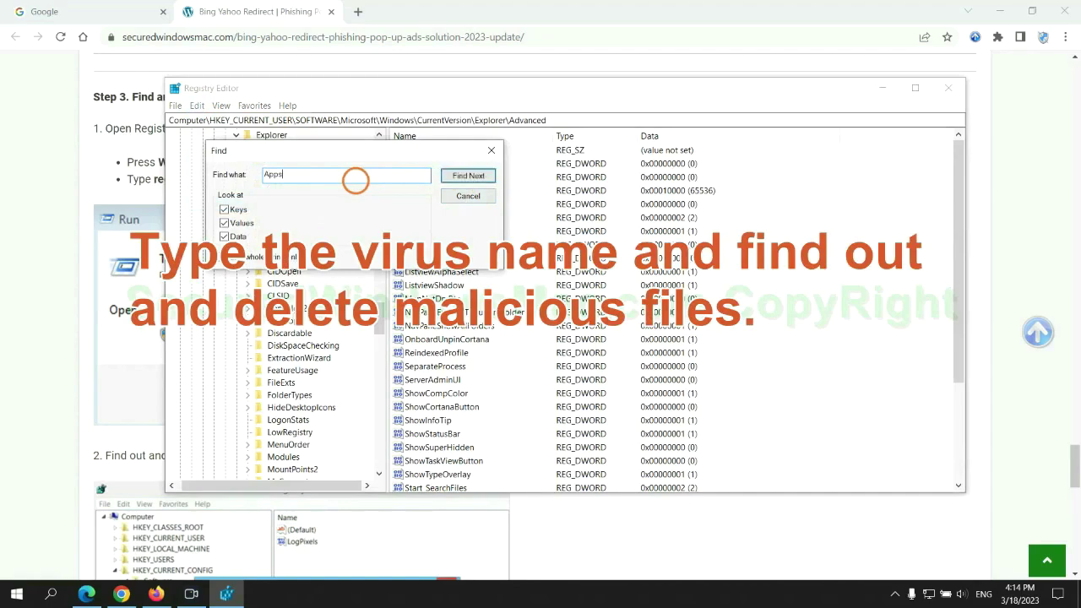
{"action": "key", "text": "Return"}
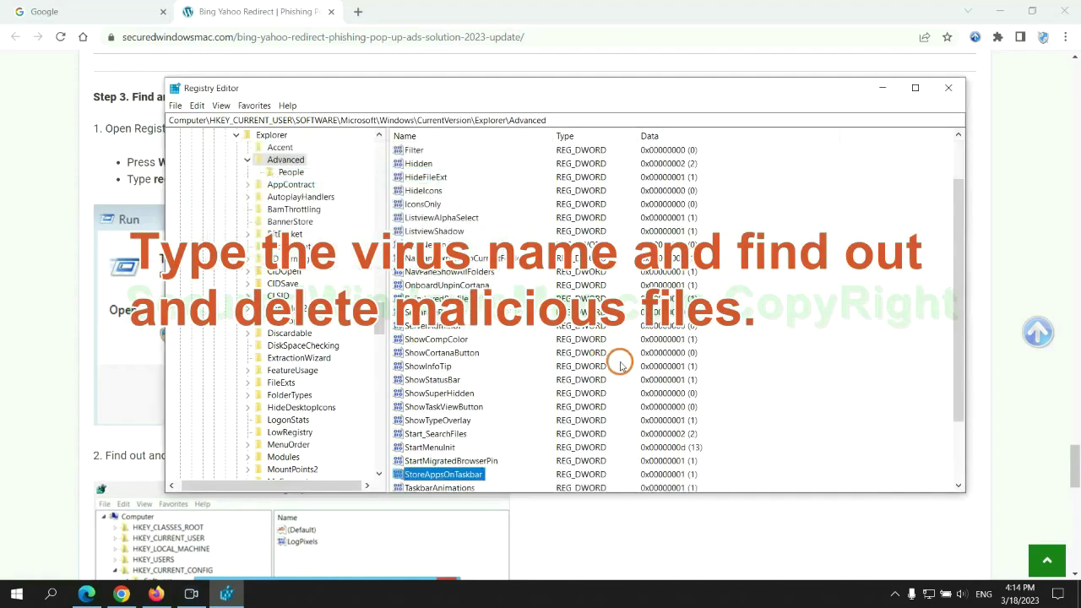
{"action": "scroll", "coordinate": [593, 346], "scroll_direction": "down", "scroll_amount": 2}
{"action": "right_click", "coordinate": [472, 393]}
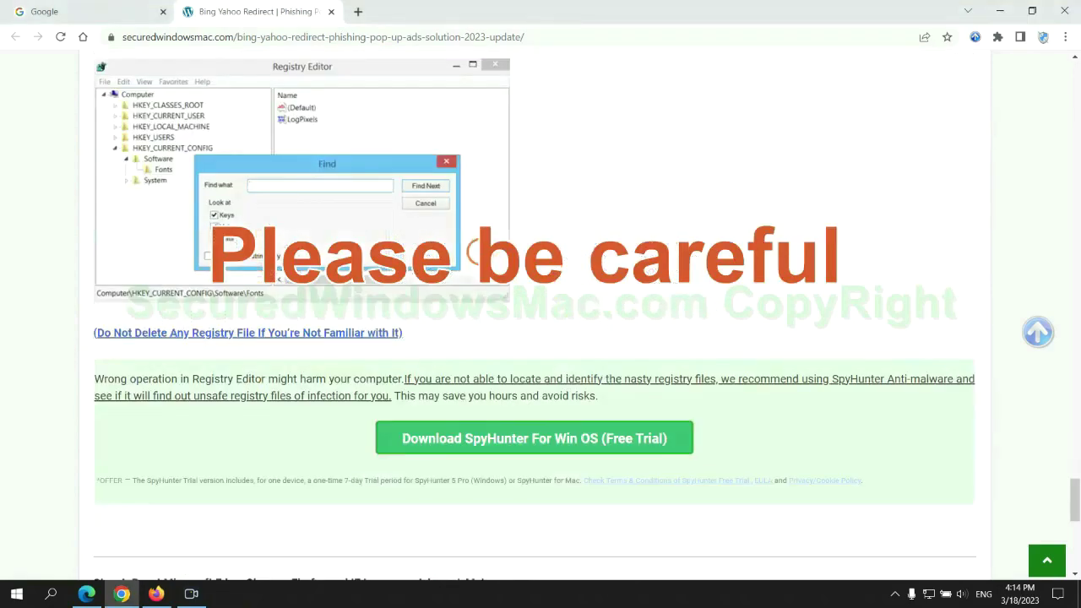
Step: Consult the guide's Step 4 on resetting browsers, switch to Microsoft Edge and bring up its options for clearing browsing data over All time
{"action": "scroll", "coordinate": [478, 253], "scroll_direction": "down", "scroll_amount": 1}
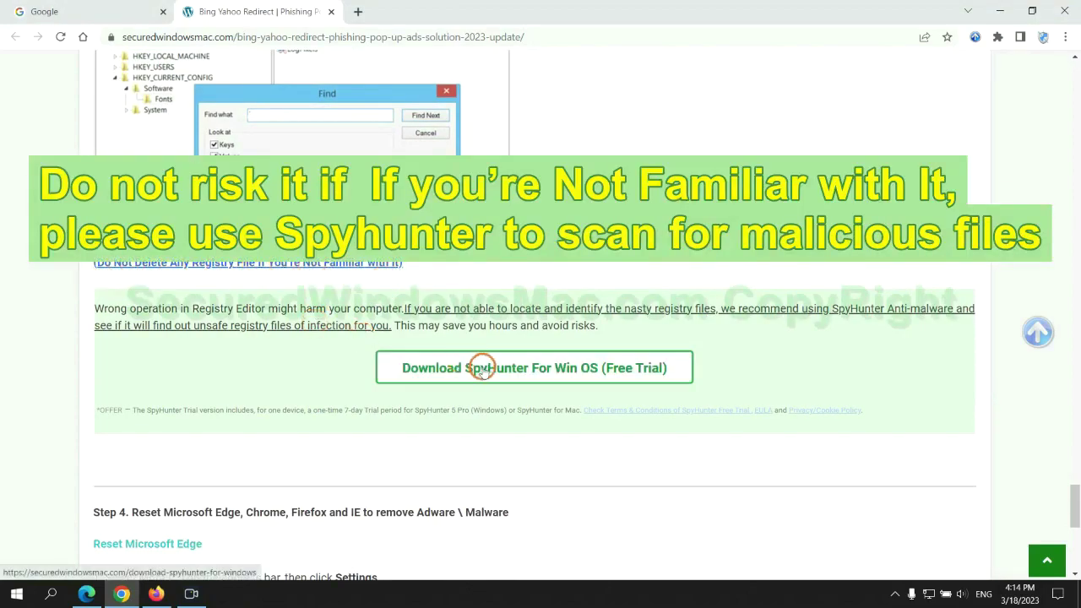
{"action": "scroll", "coordinate": [483, 369], "scroll_direction": "down", "scroll_amount": 5}
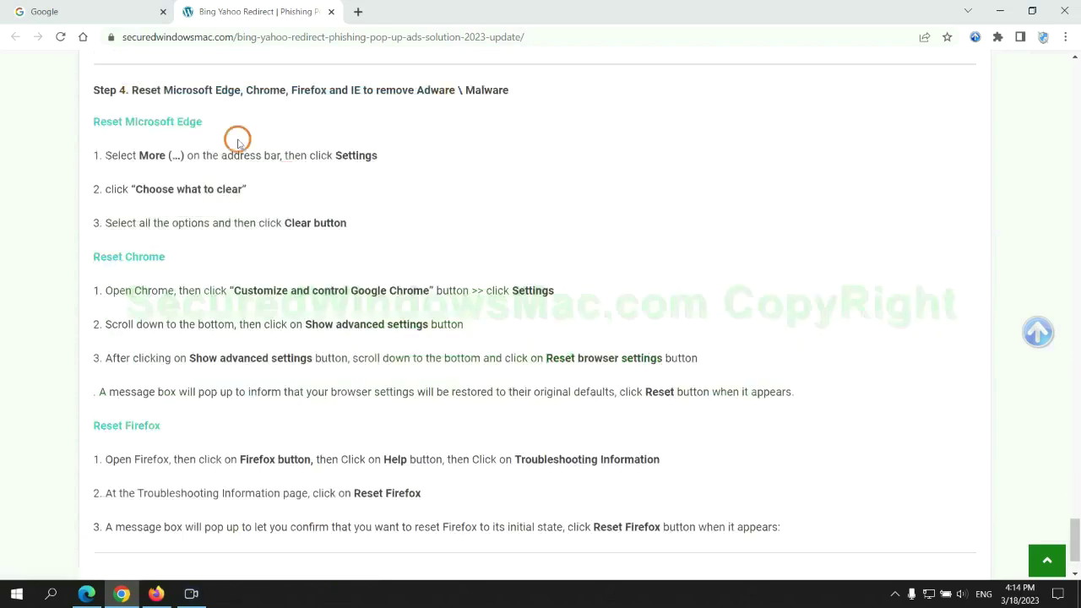
{"action": "double_click", "coordinate": [143, 88]}
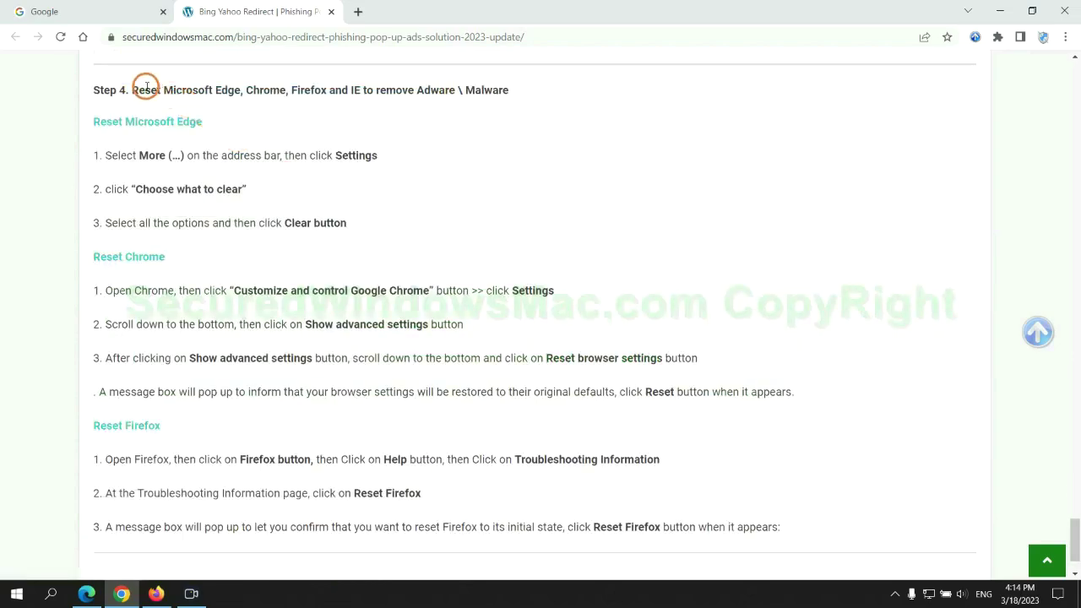
{"action": "left_click", "coordinate": [426, 118]}
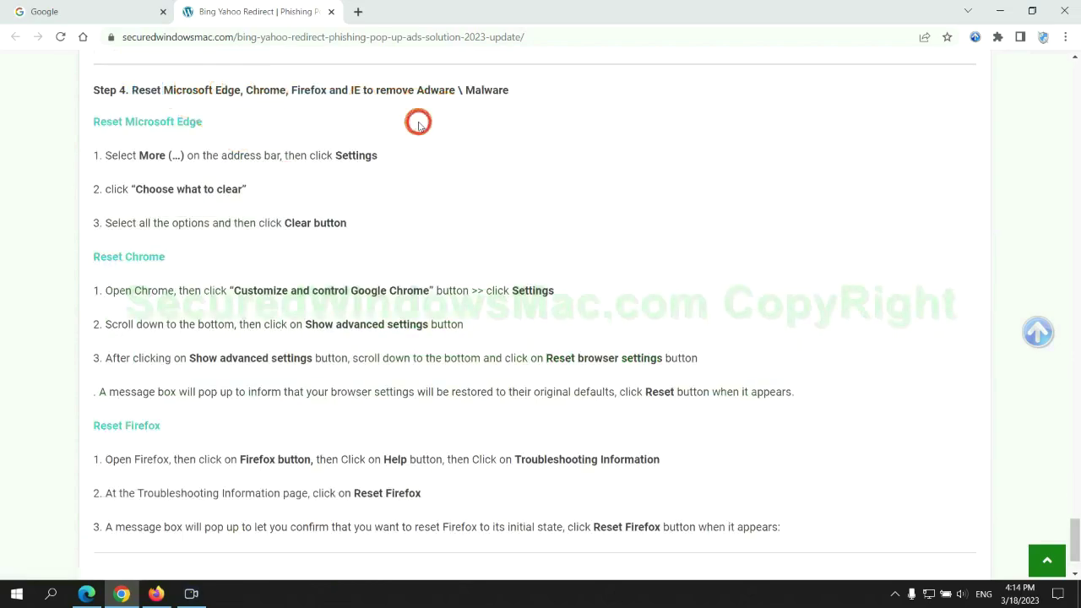
{"action": "left_click", "coordinate": [84, 591]}
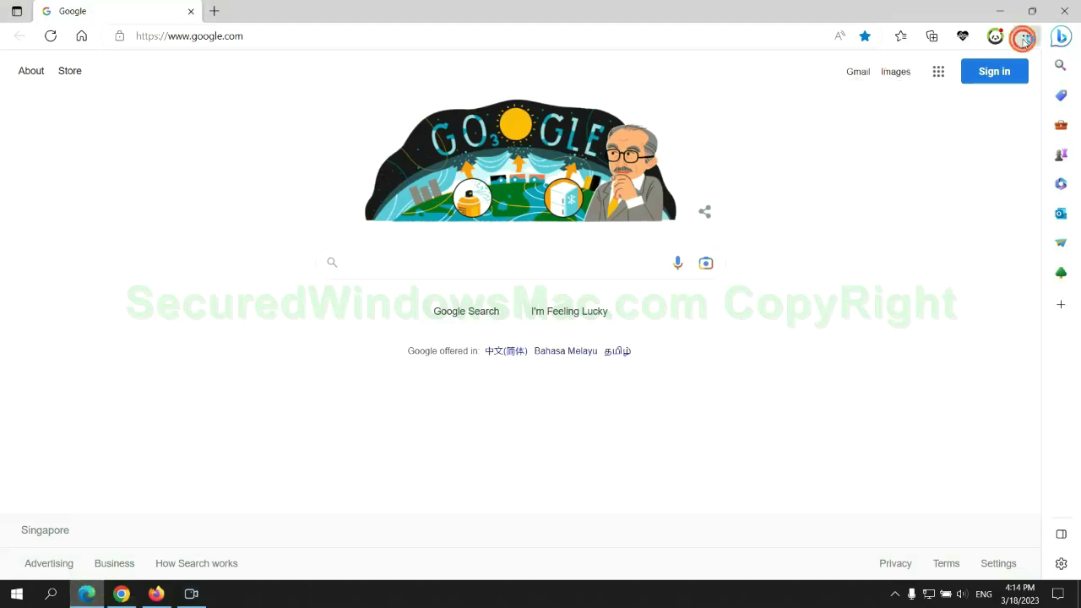
{"action": "left_click", "coordinate": [1022, 39]}
{"action": "left_click", "coordinate": [848, 519]}
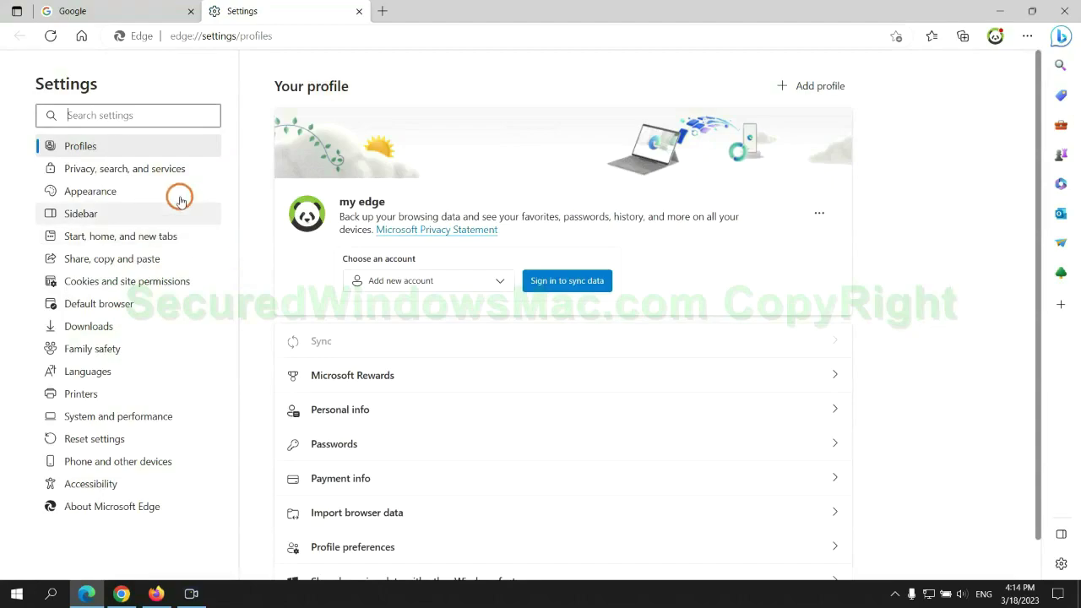
{"action": "left_click", "coordinate": [177, 170]}
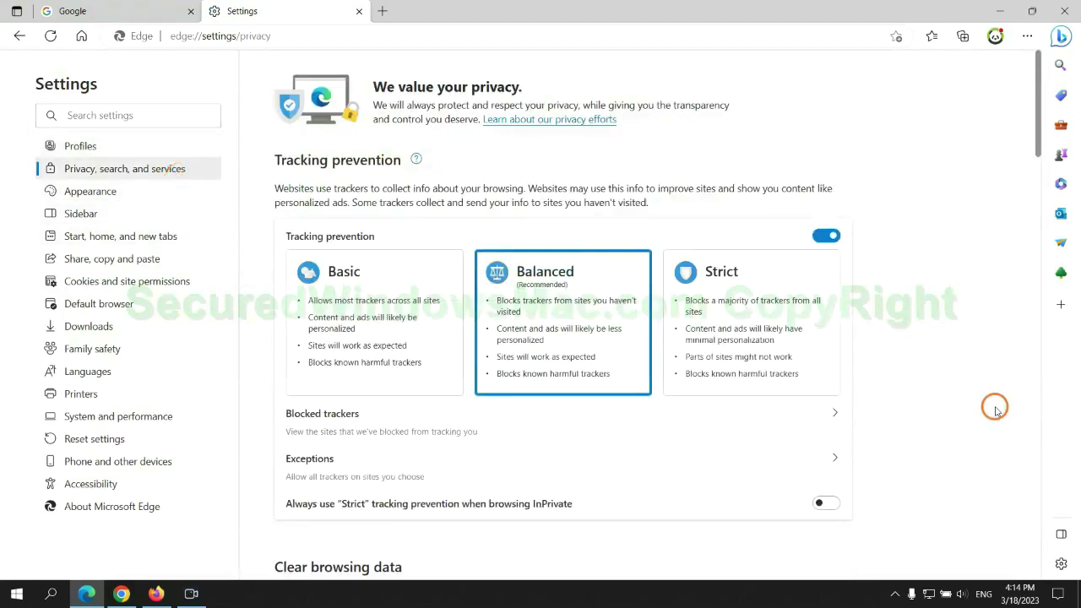
{"action": "scroll", "coordinate": [995, 409], "scroll_direction": "down", "scroll_amount": 3}
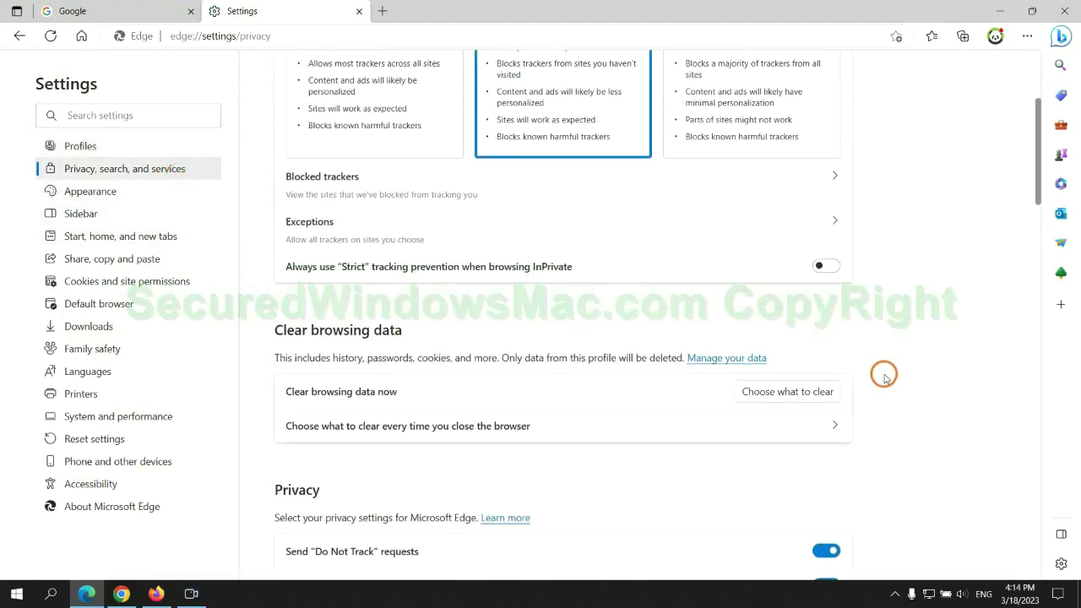
{"action": "left_click", "coordinate": [787, 390]}
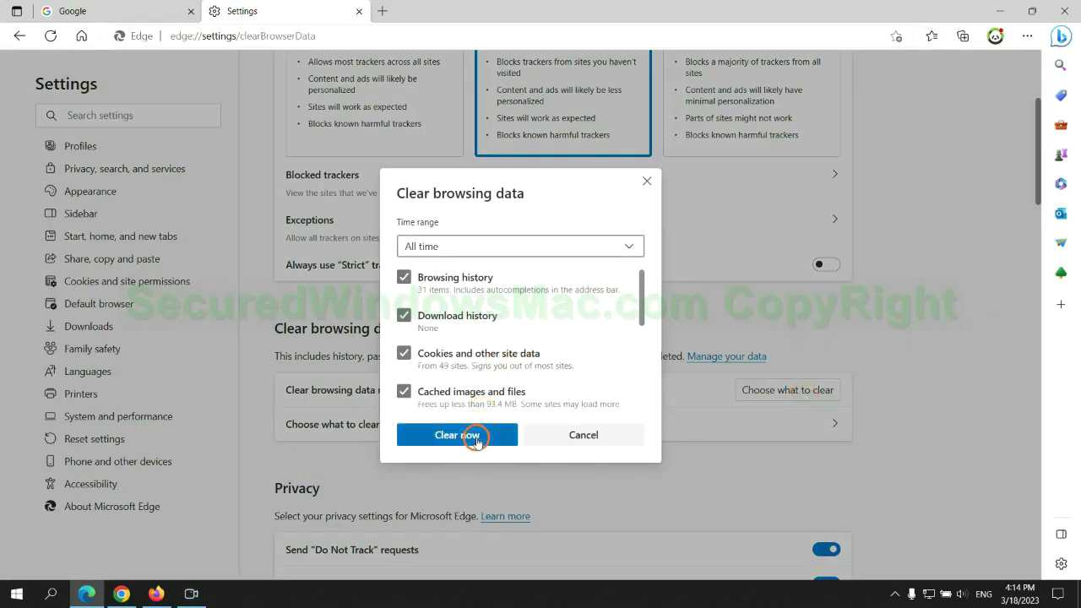
Step: Switch to Chrome, search its settings for "reset" and bring up the confirmation for restoring settings to their original defaults
{"action": "left_click", "coordinate": [122, 594]}
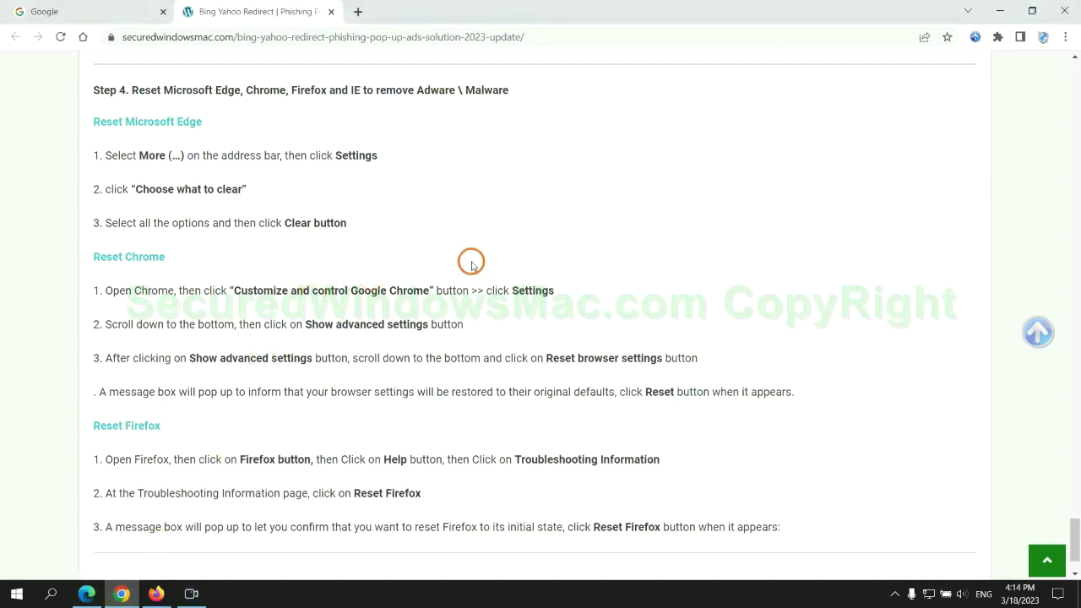
{"action": "left_click", "coordinate": [1063, 40]}
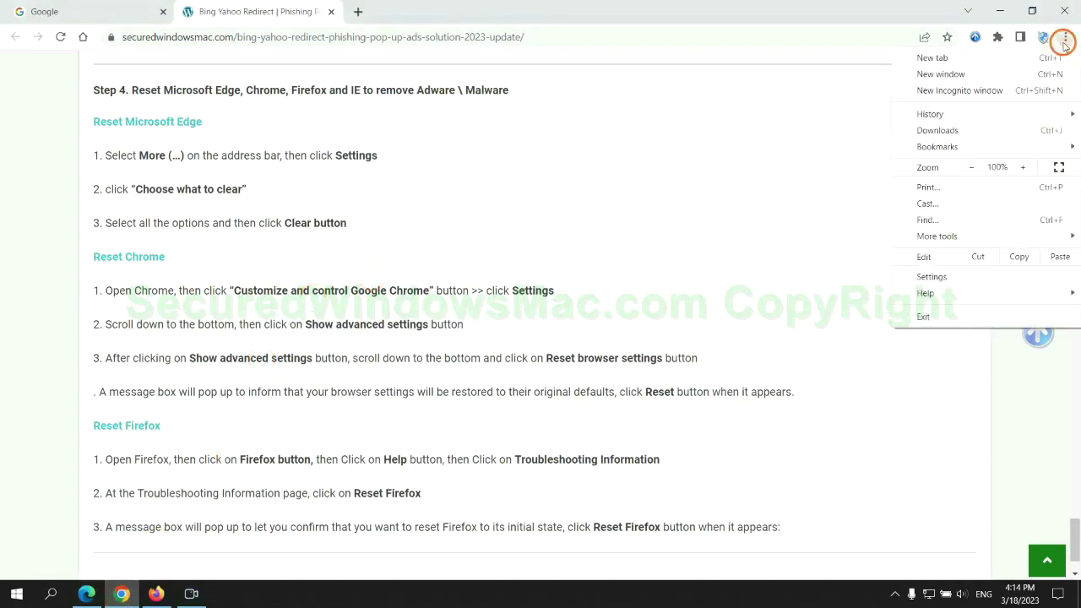
{"action": "left_click", "coordinate": [937, 277]}
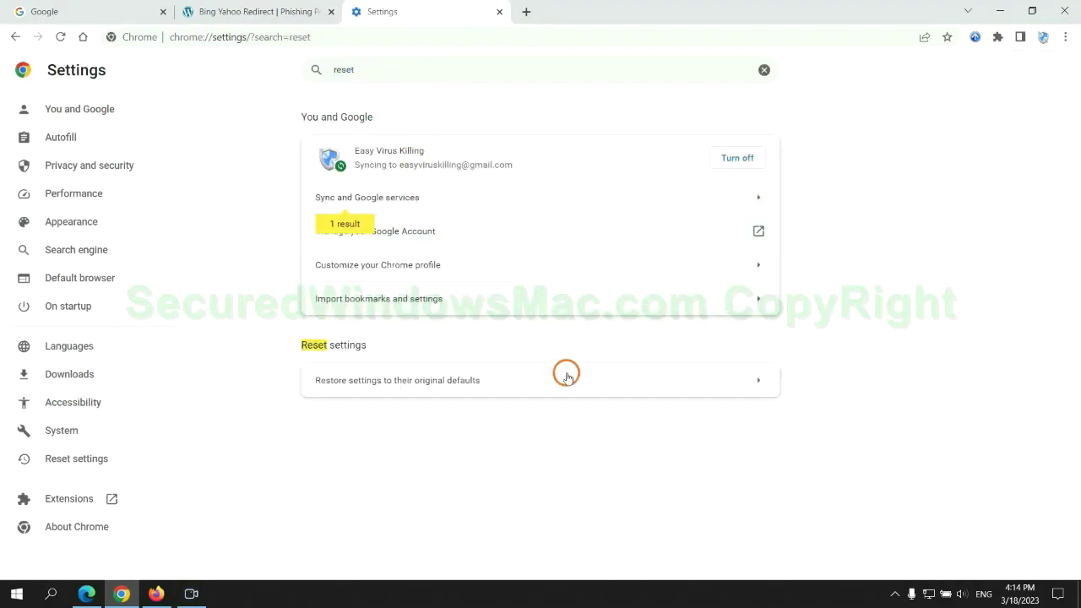
{"action": "left_click", "coordinate": [566, 377]}
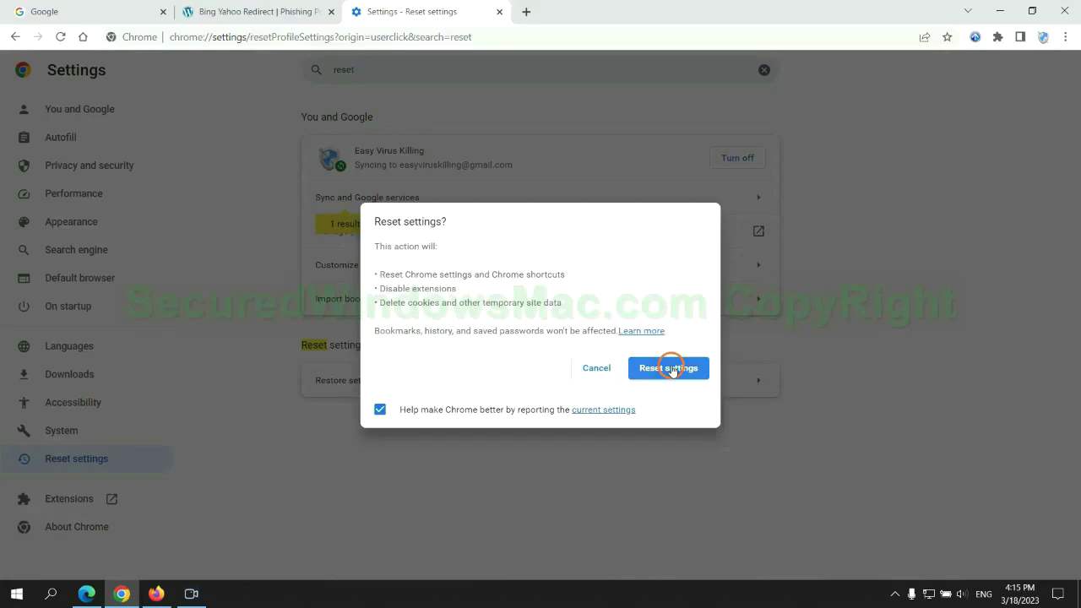
Step: Switch to Firefox, open its Troubleshooting Information page and bring up the confirmation for refreshing Firefox to its default settings
{"action": "left_click", "coordinate": [153, 593]}
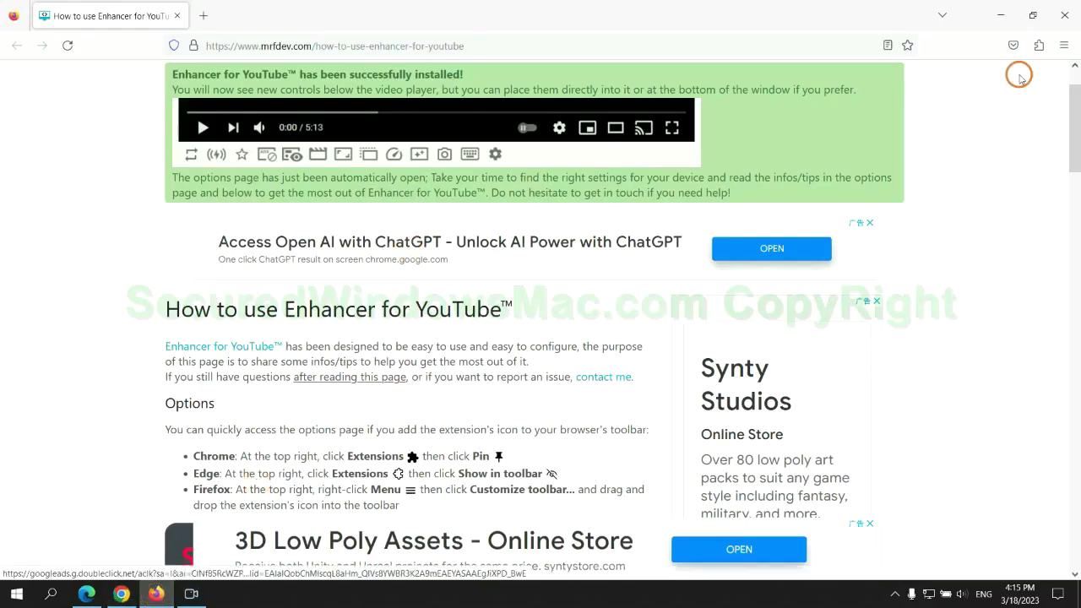
{"action": "left_click", "coordinate": [1062, 46]}
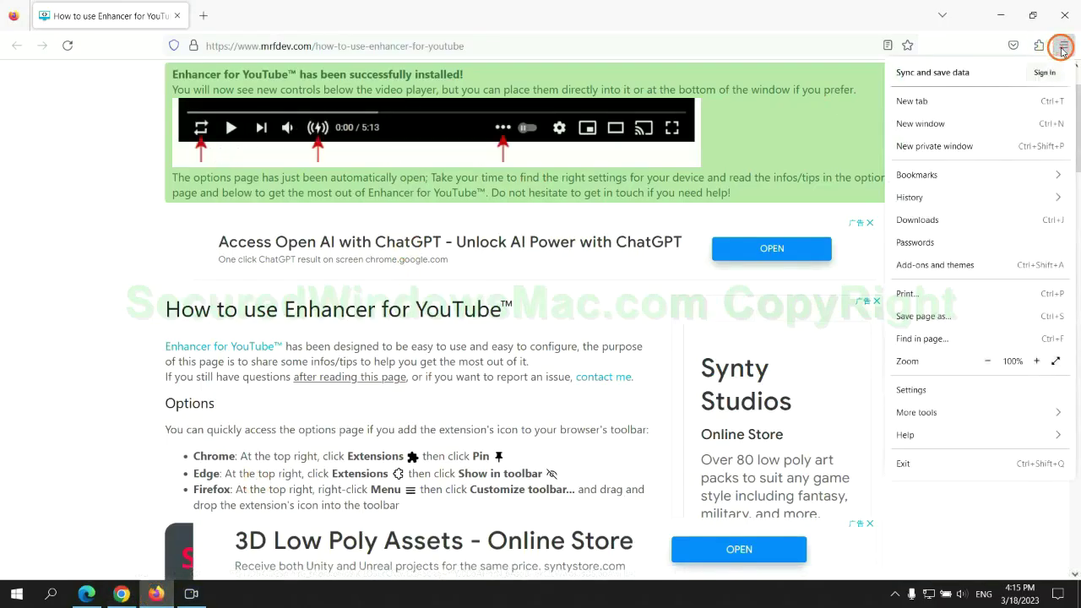
{"action": "left_click", "coordinate": [908, 435]}
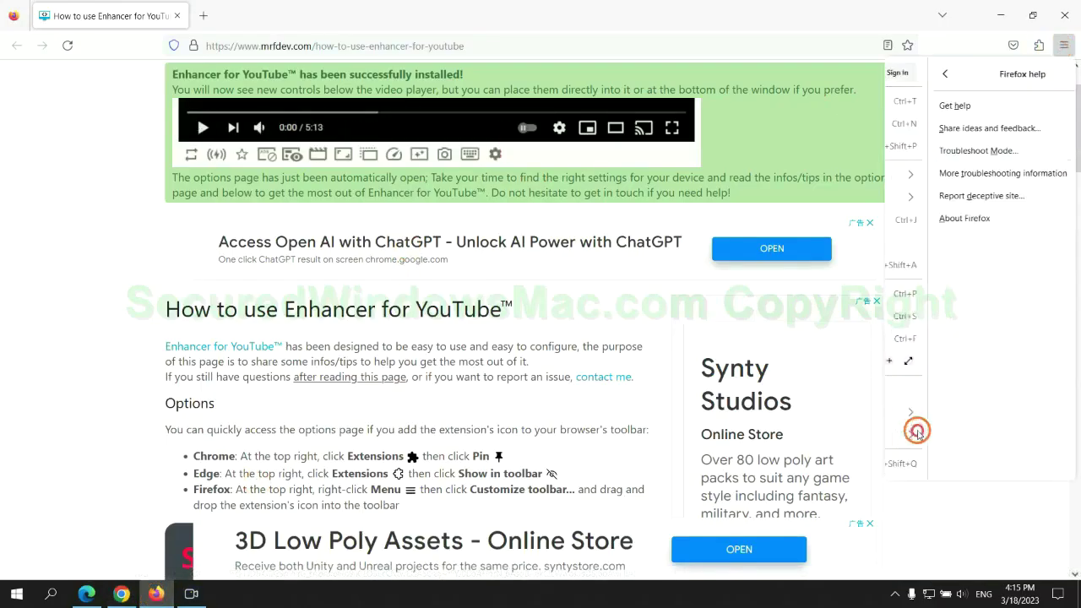
{"action": "left_click", "coordinate": [963, 172]}
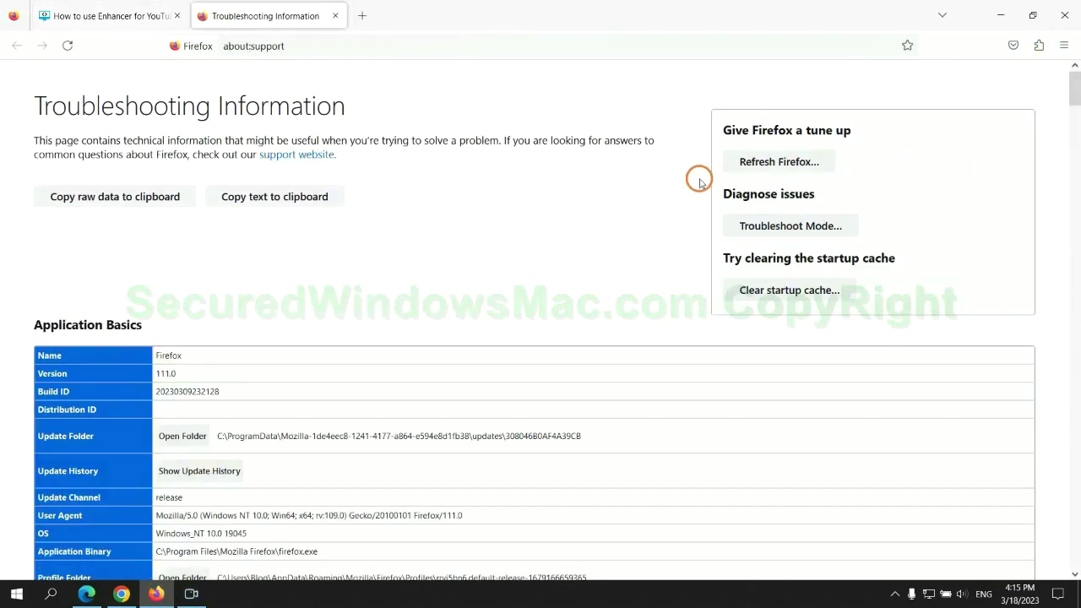
{"action": "left_click", "coordinate": [747, 165]}
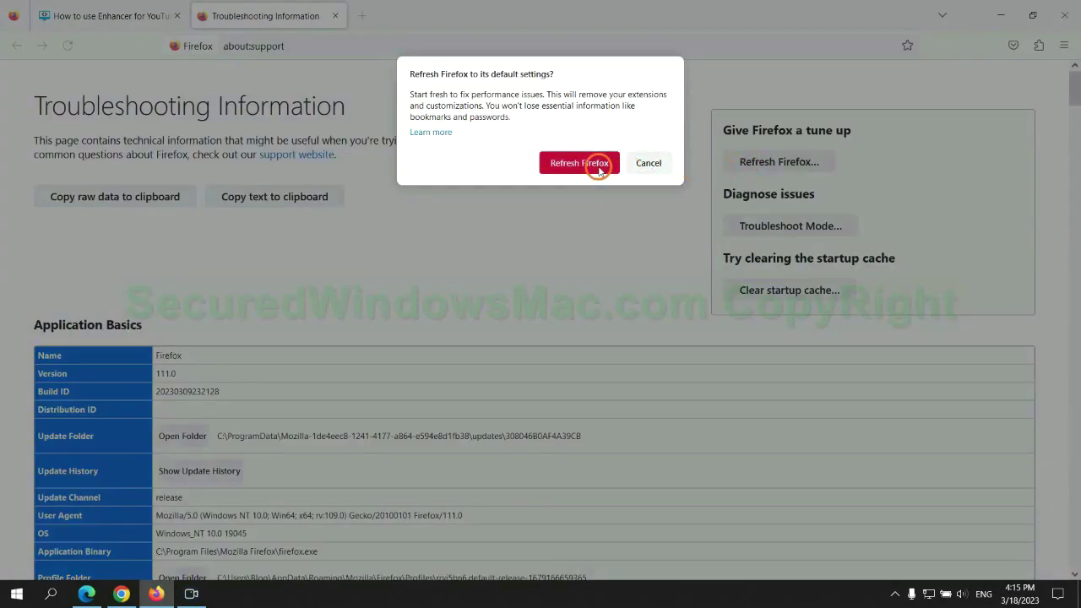